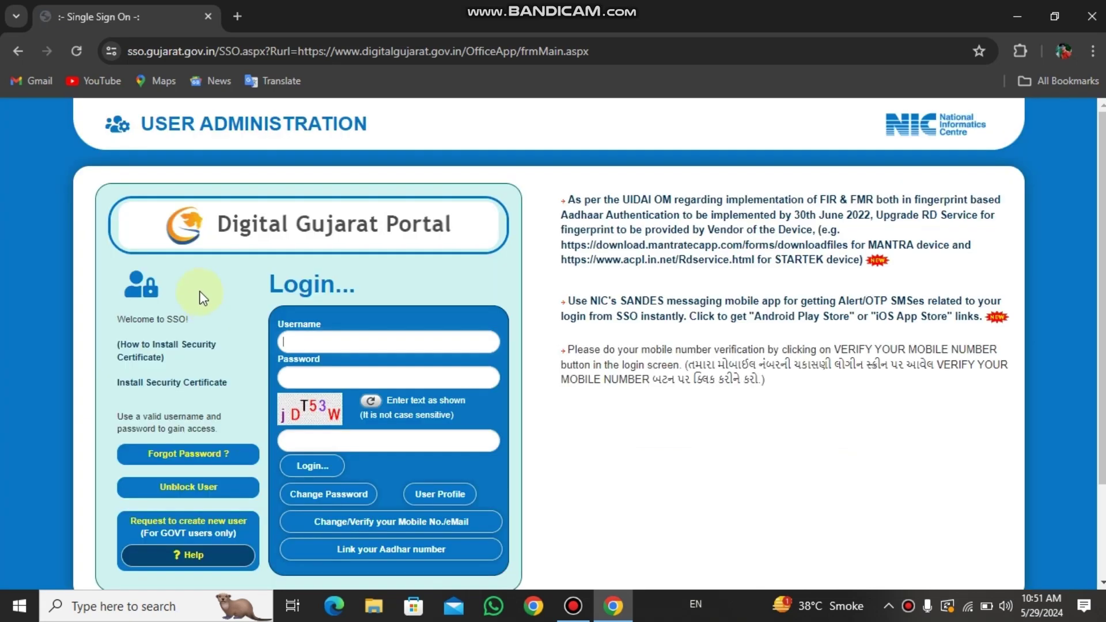
Fill in the login form with the saved account's username and password
click(318, 345)
key(Down)
key(Return)
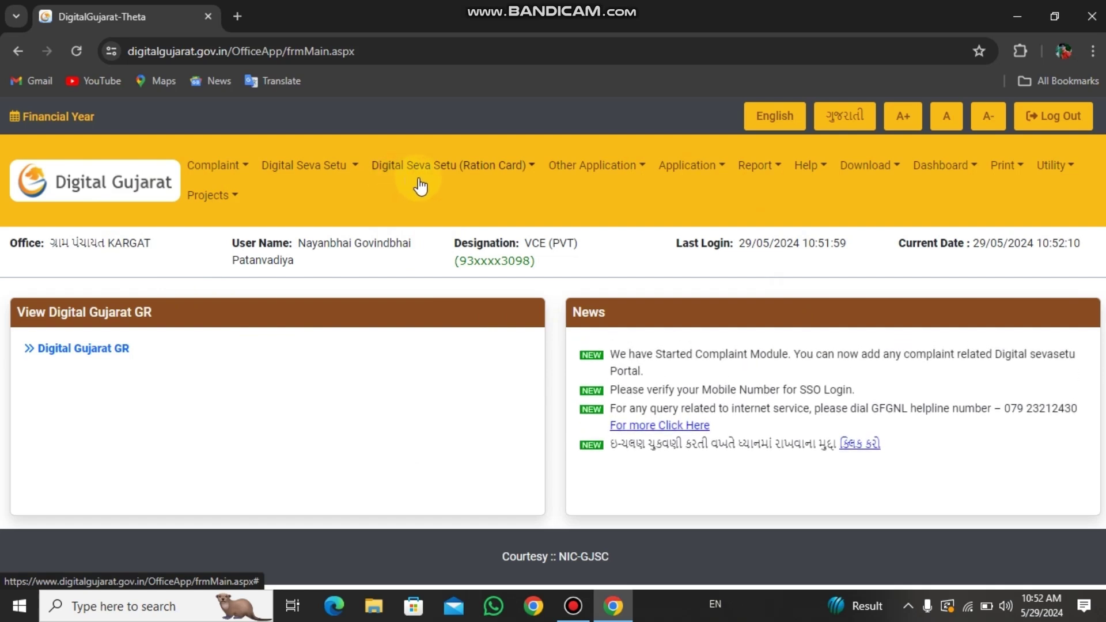
Open the ration card Application Entry (With Scan Document) form and set the applicant's title to શ્રીમાન
click(501, 166)
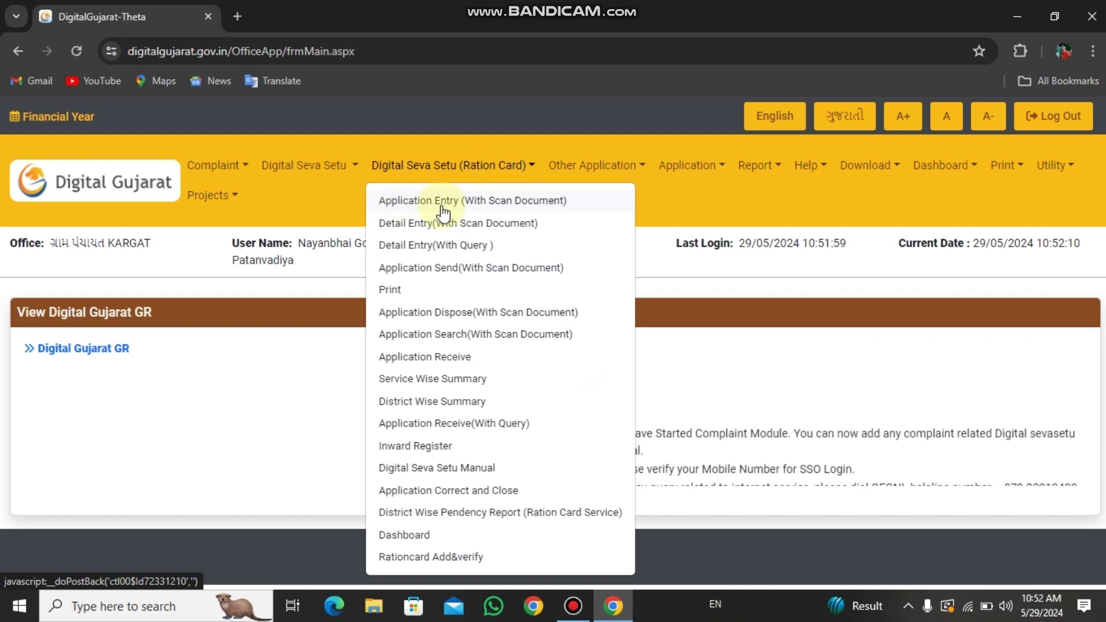
click(492, 206)
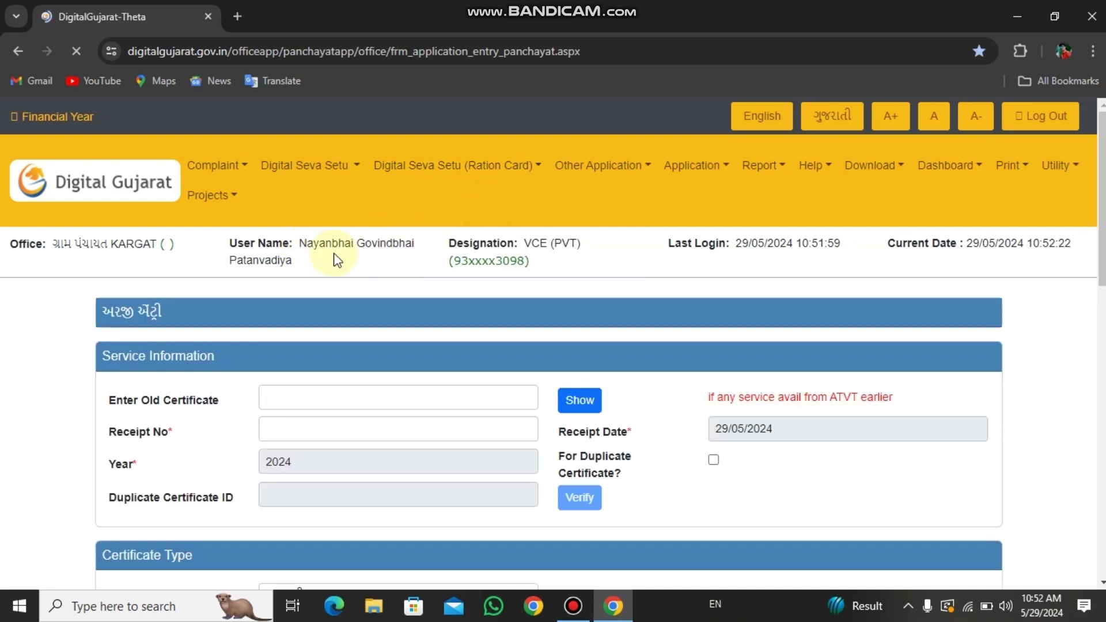
scroll(356, 259, down, 5)
scroll(358, 260, down, 1)
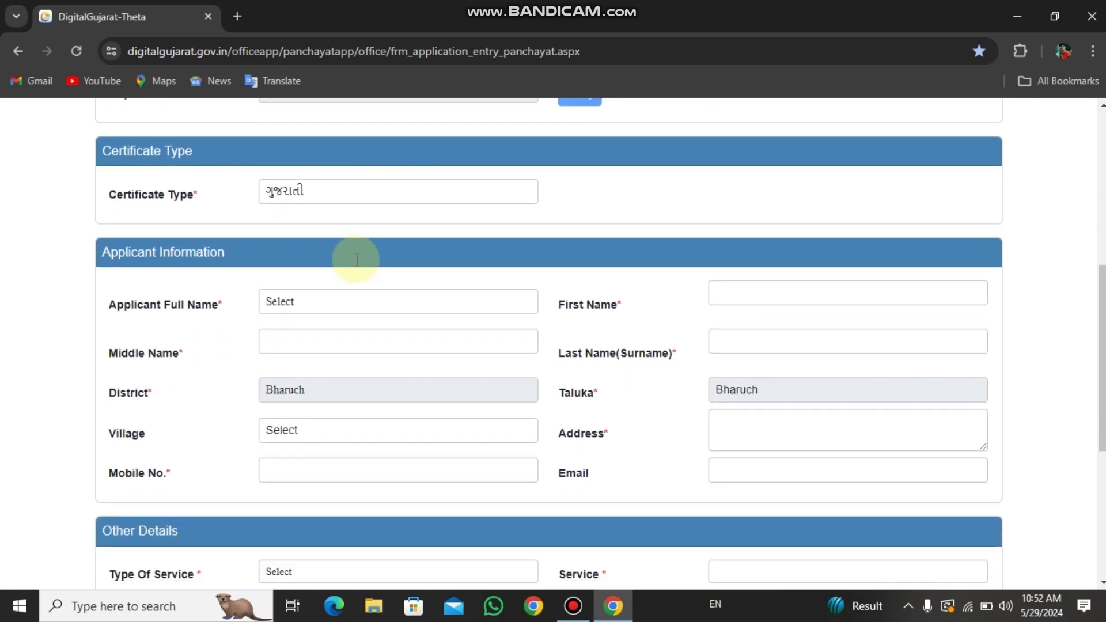
click(289, 307)
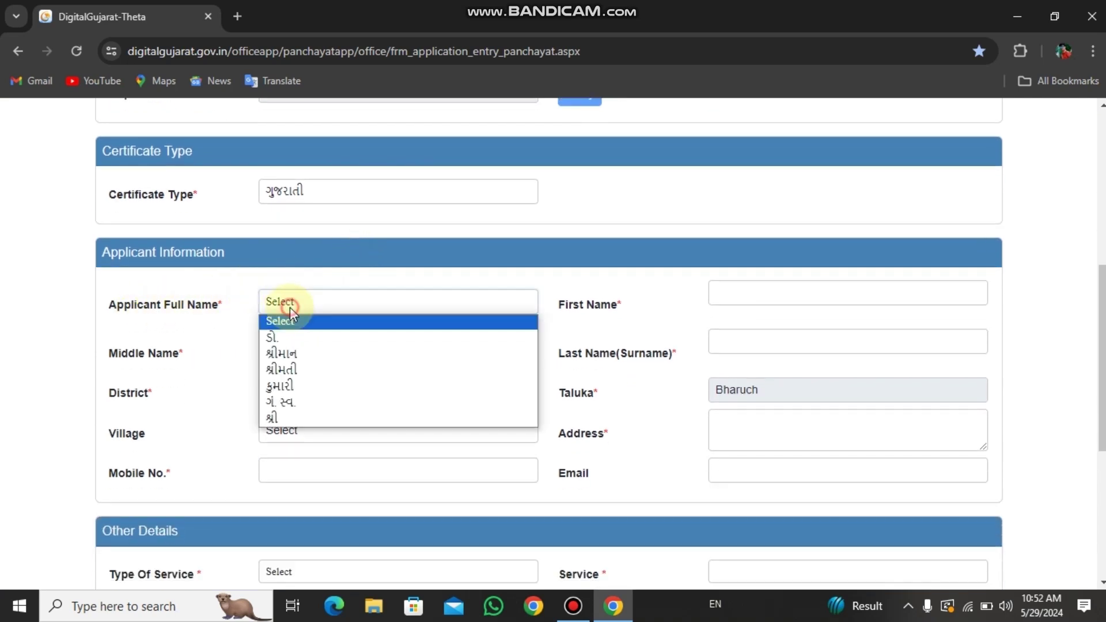
click(296, 353)
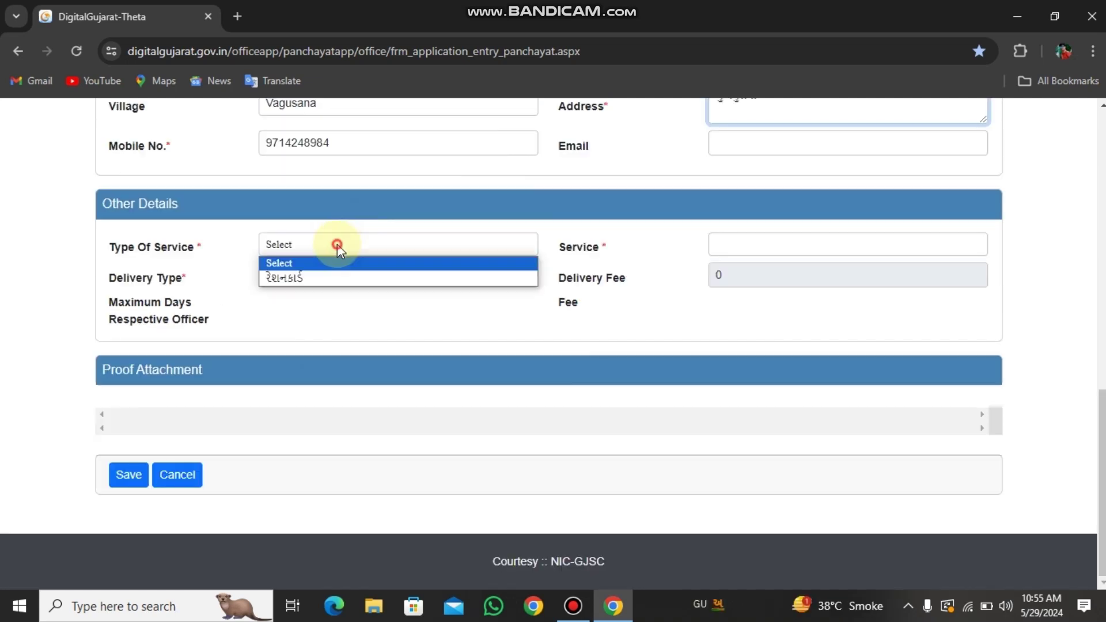
Set the type of service to રેશનકાર્ડ and the service to રેશનકાર્ડમાં નામ ઉમેરવુ (NON-110)
click(296, 279)
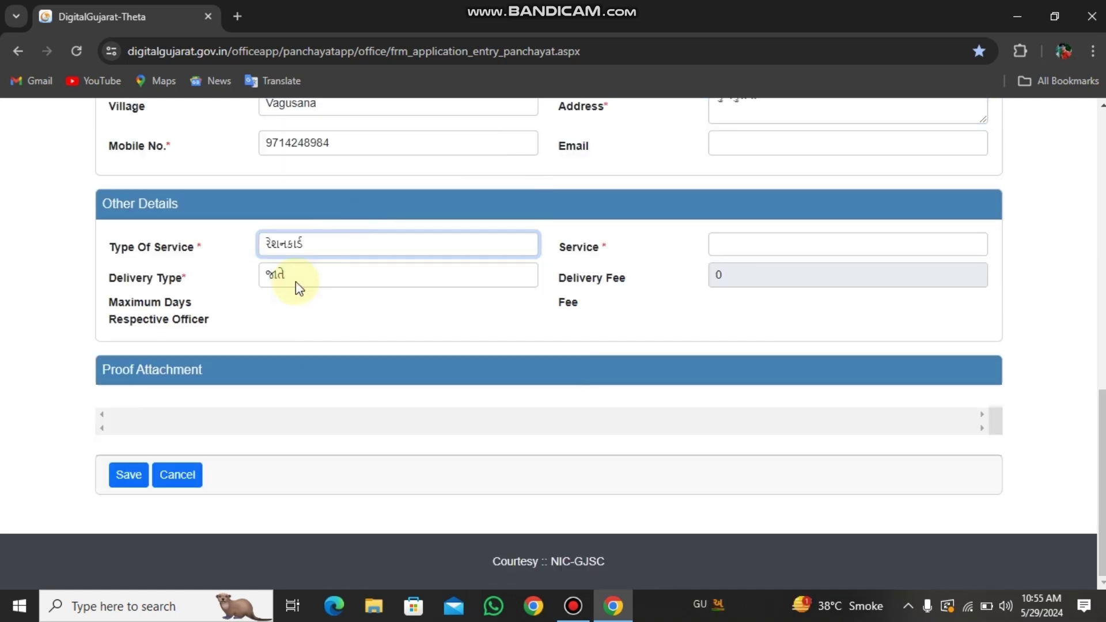
click(737, 247)
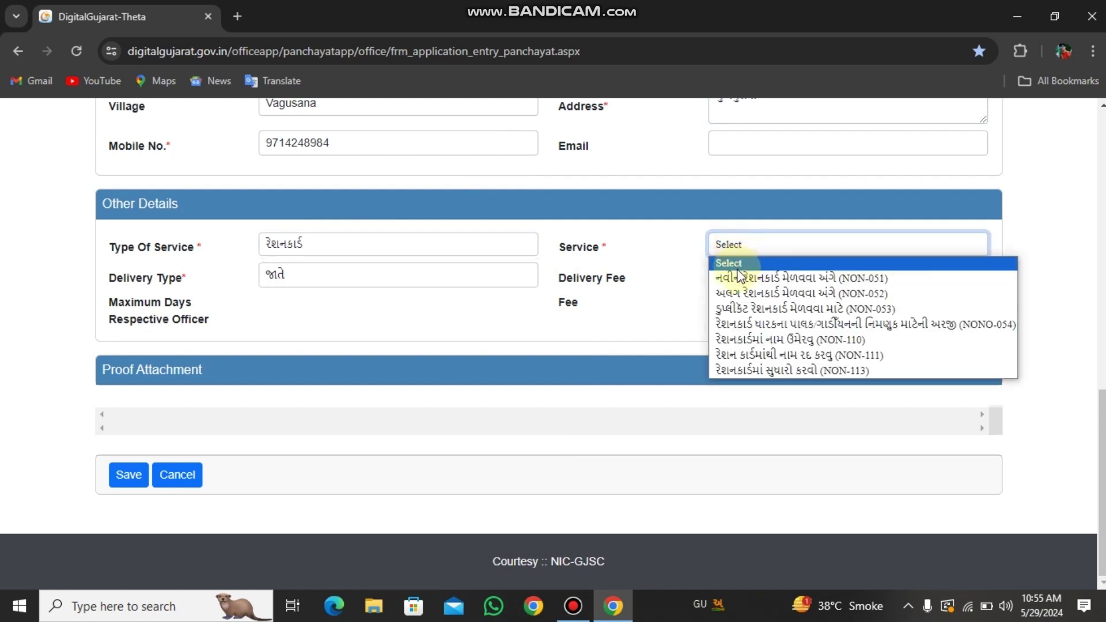
click(771, 345)
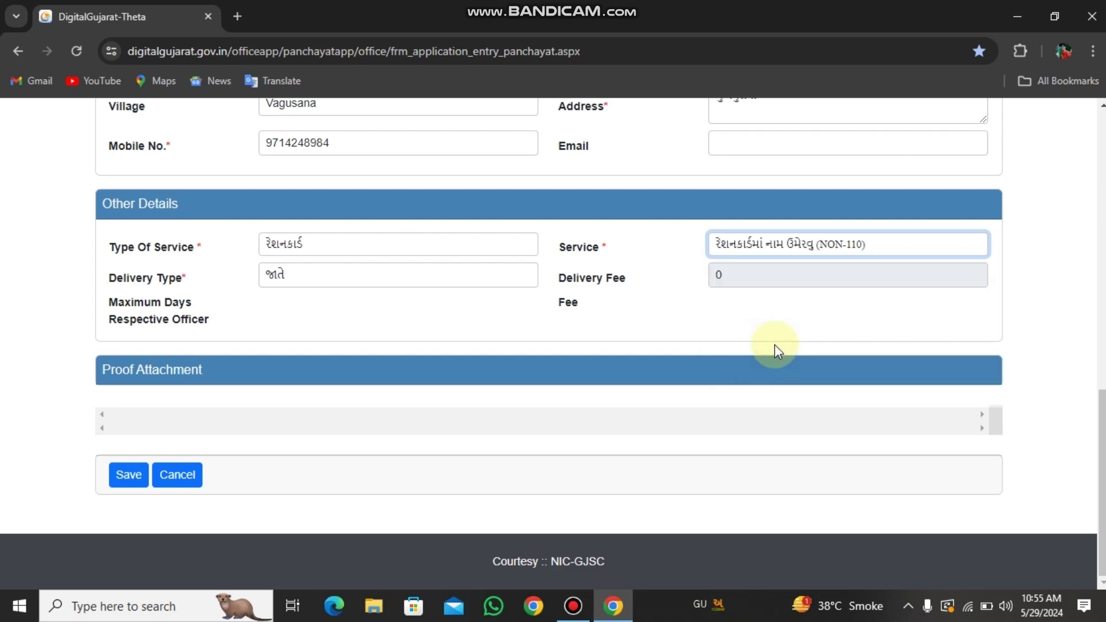
Mark the ration card, birth certificate and Aadhaar card copy as proof attachments
scroll(531, 334, down, 10)
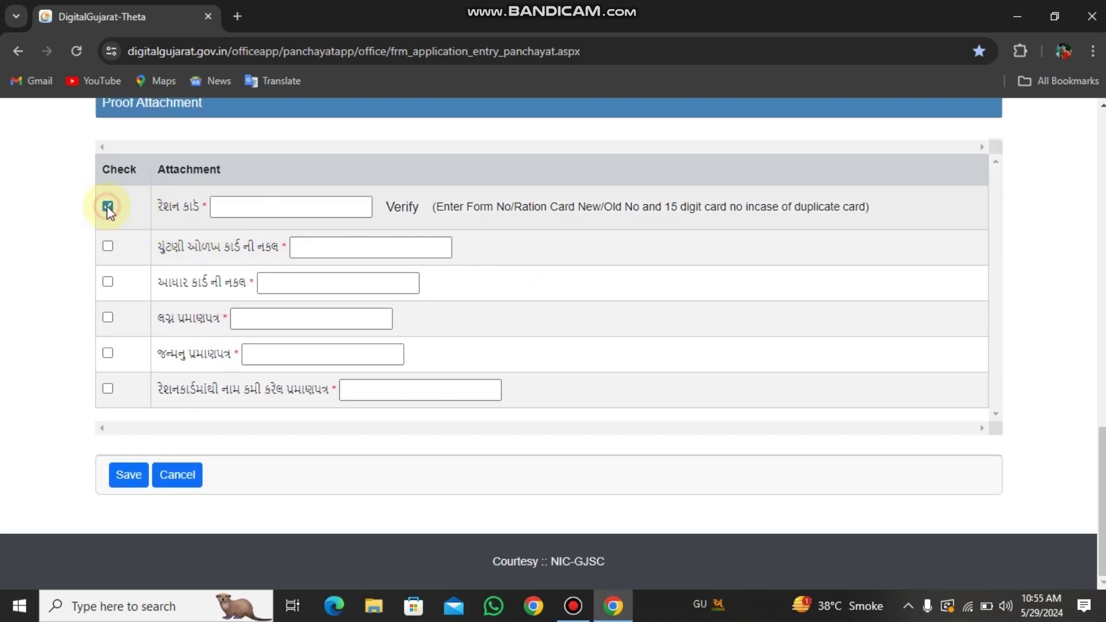
click(108, 353)
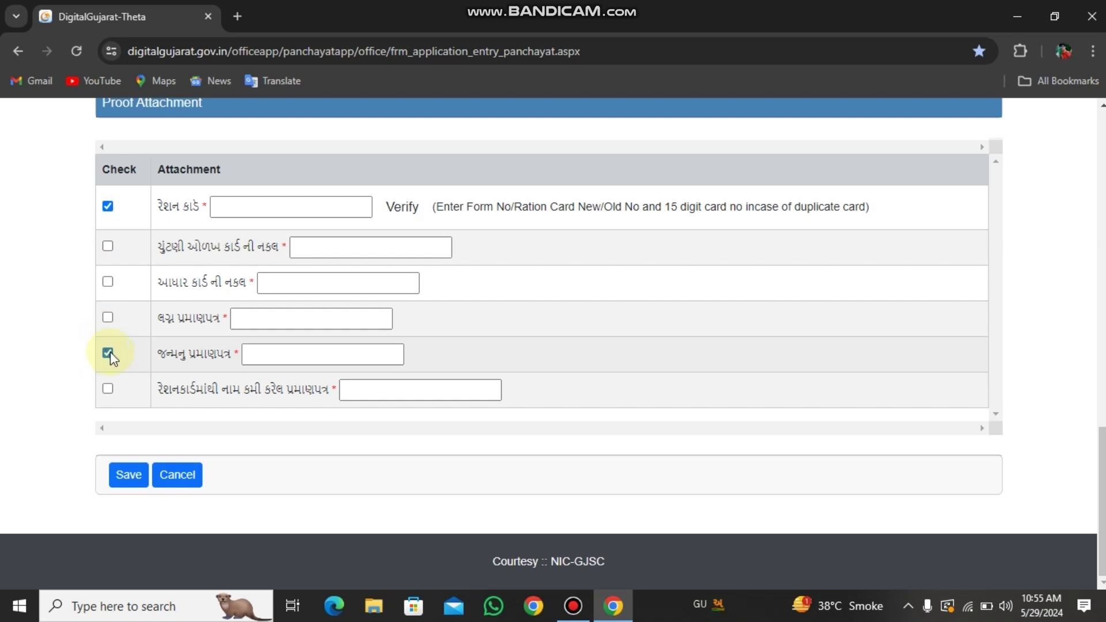
click(108, 283)
Activate the ration card number field and switch the input language to English (United States)
click(339, 212)
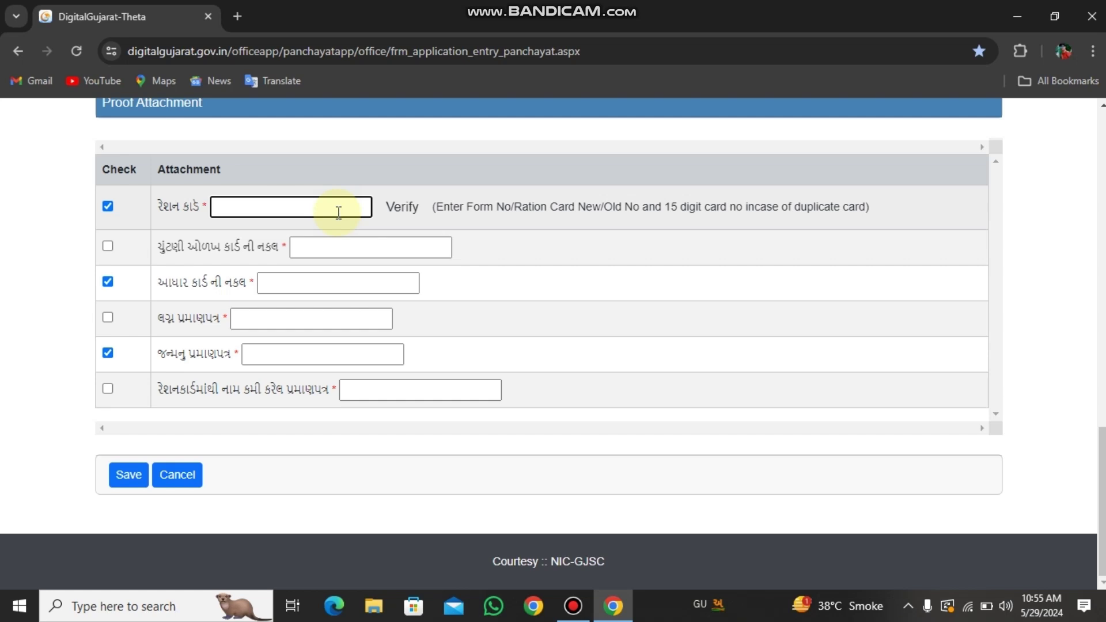
key(super+space)
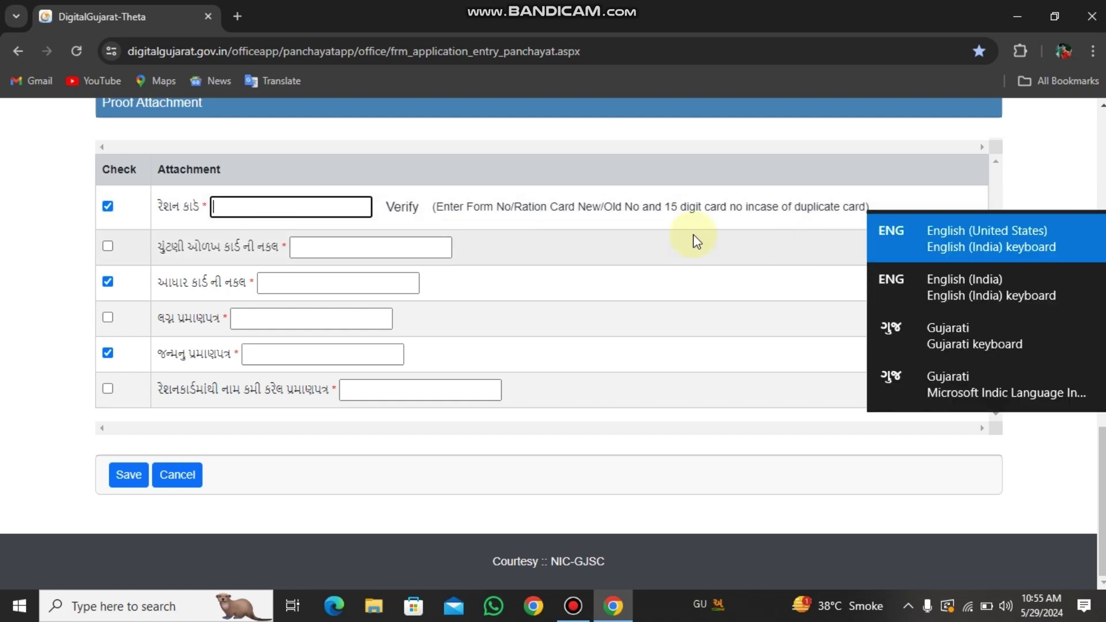
click(915, 231)
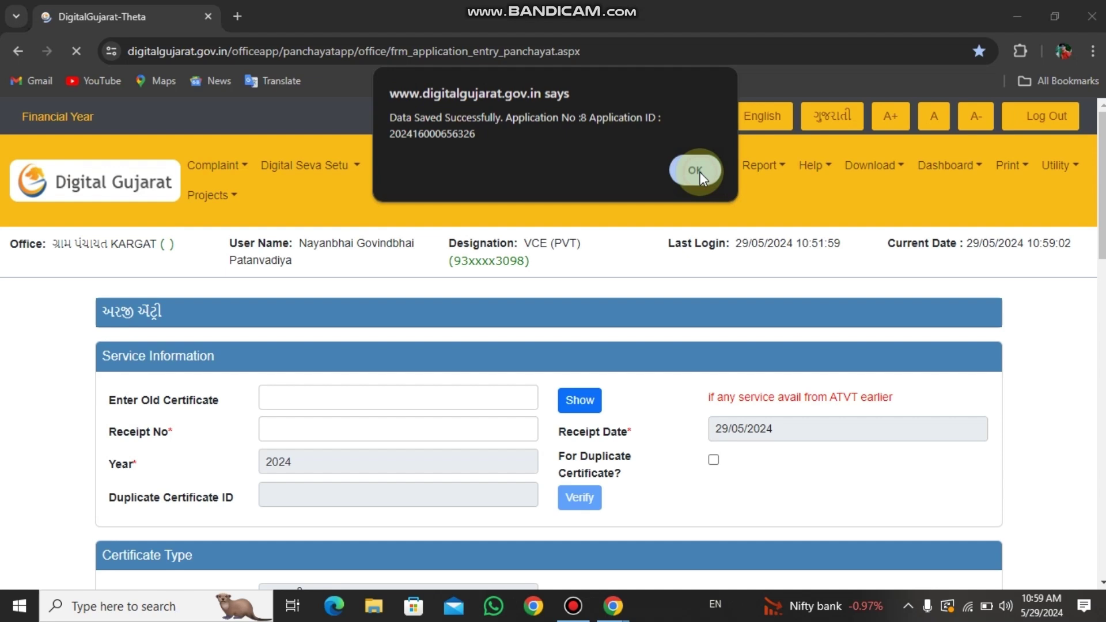
Dismiss the application's save message and close the receipt window
click(696, 170)
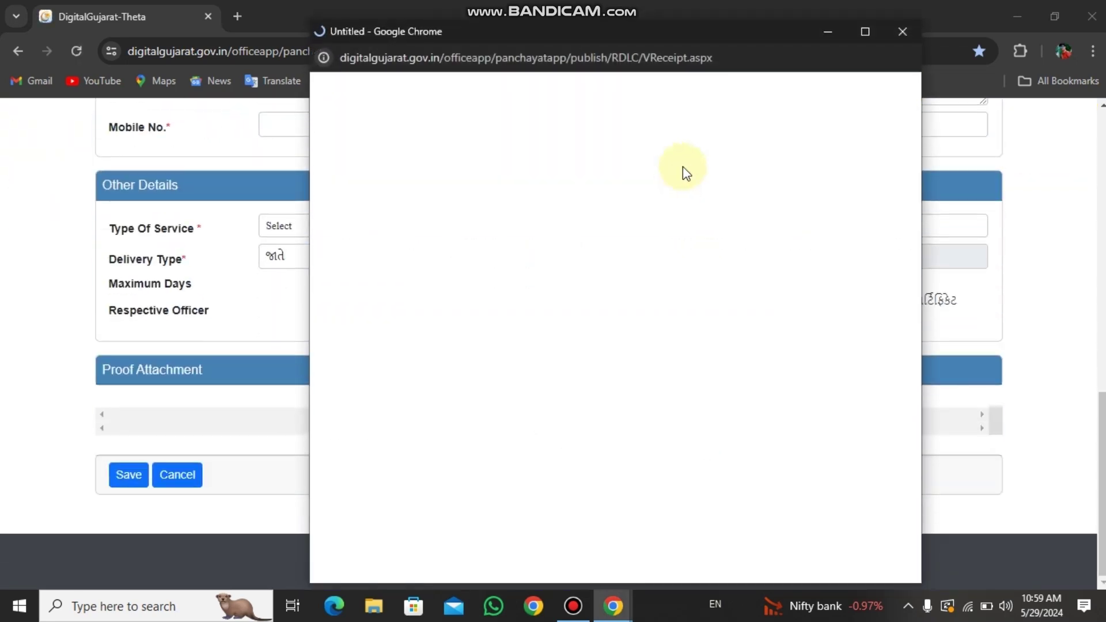
click(902, 32)
Open the ration card Detail Entry (With Scan Document) list and start the detail entry for રેશનકાર્ડમાં નામ ઉમેરવુ
scroll(650, 245, up, 5)
scroll(647, 244, up, 7)
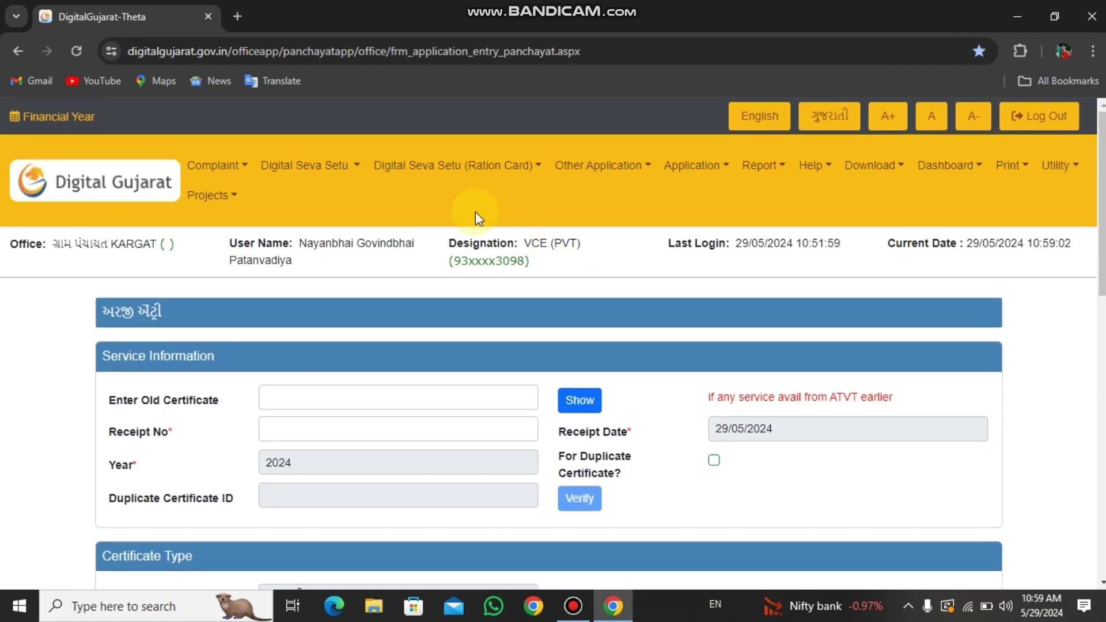
click(434, 170)
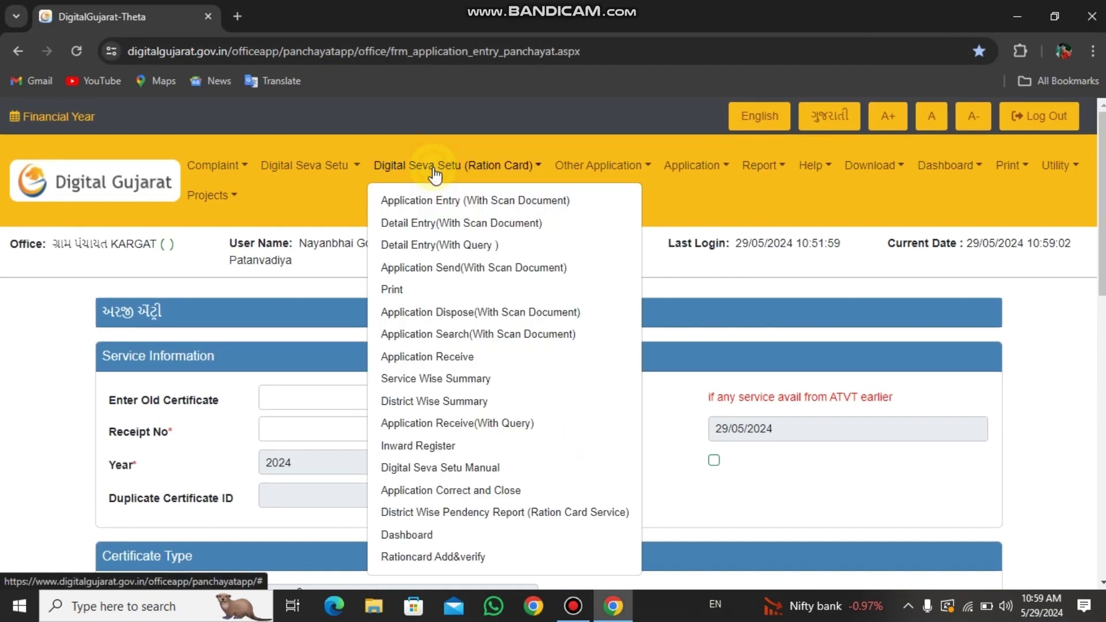
click(442, 224)
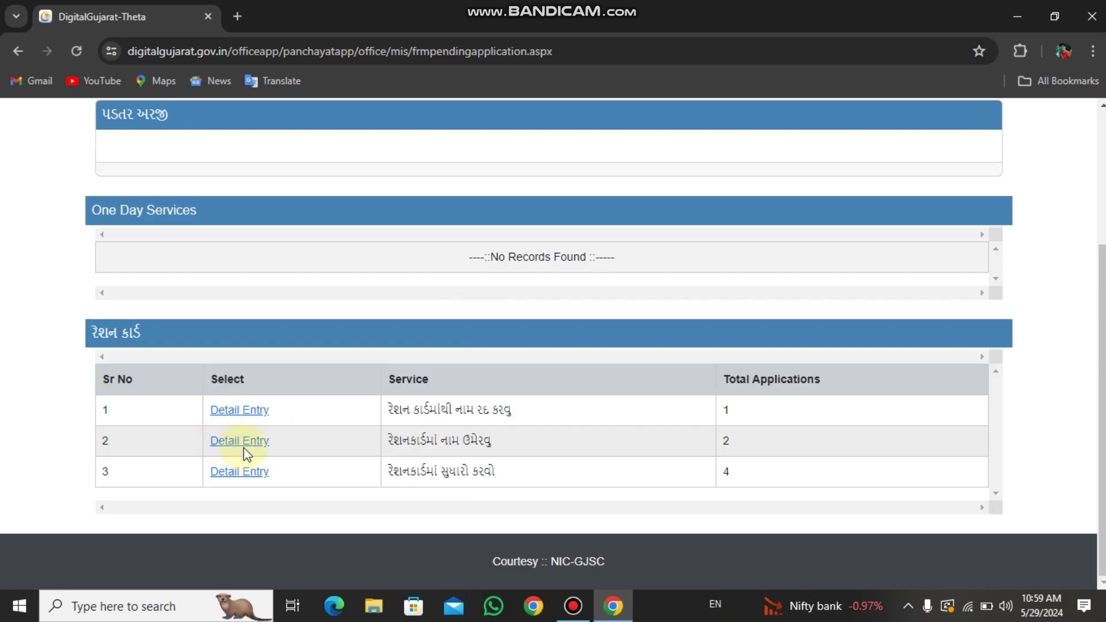
click(242, 444)
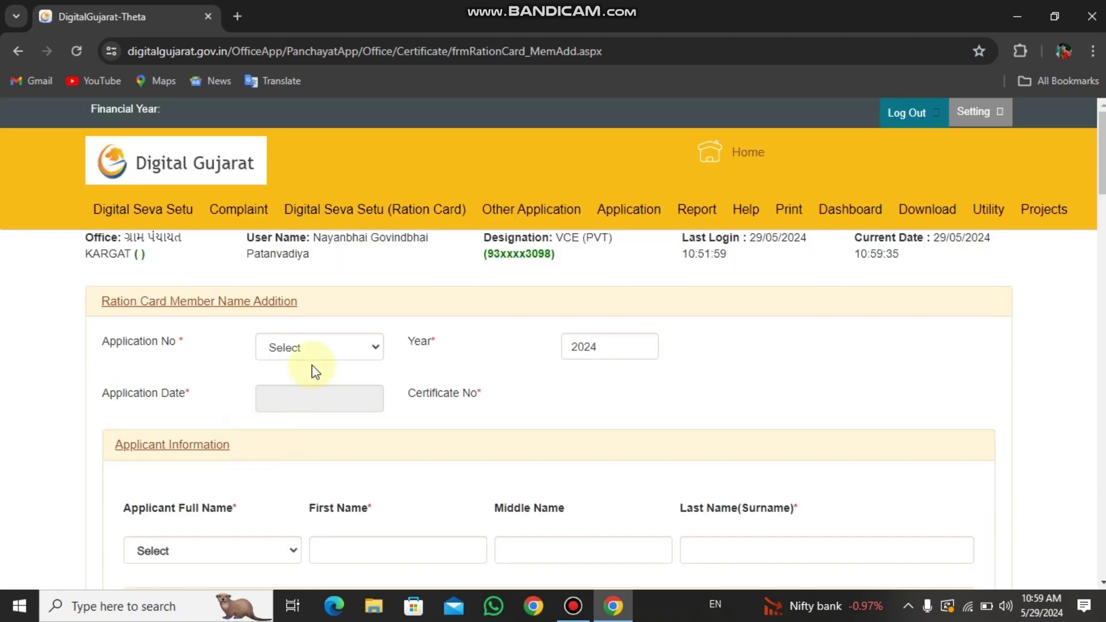
Select the newly saved application in the member addition form and load its ration card details
click(320, 348)
click(306, 385)
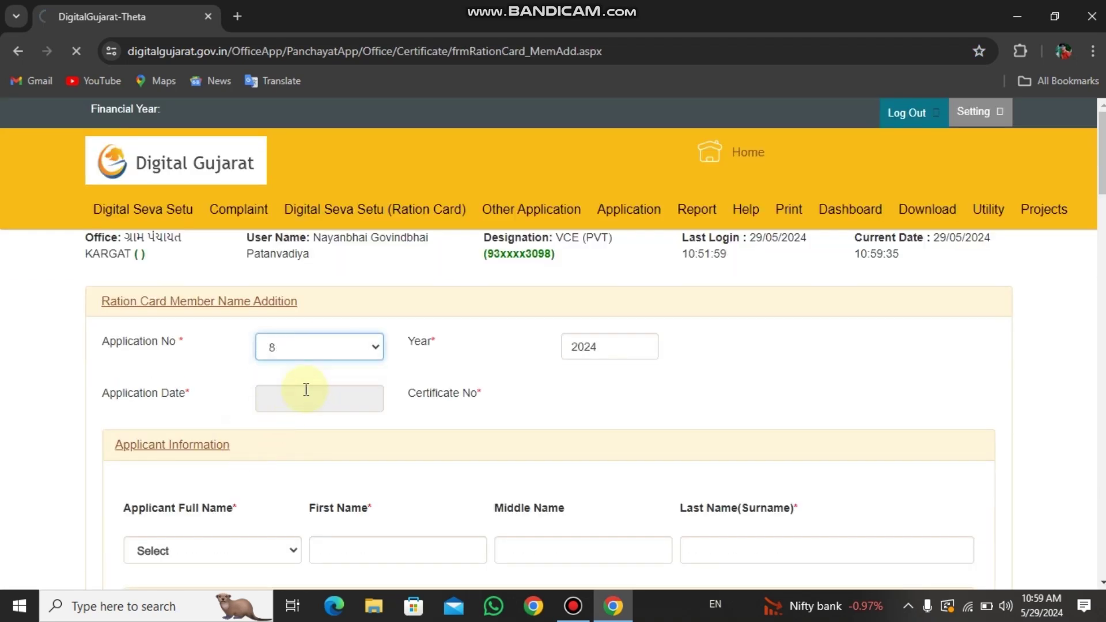
scroll(404, 397, down, 3)
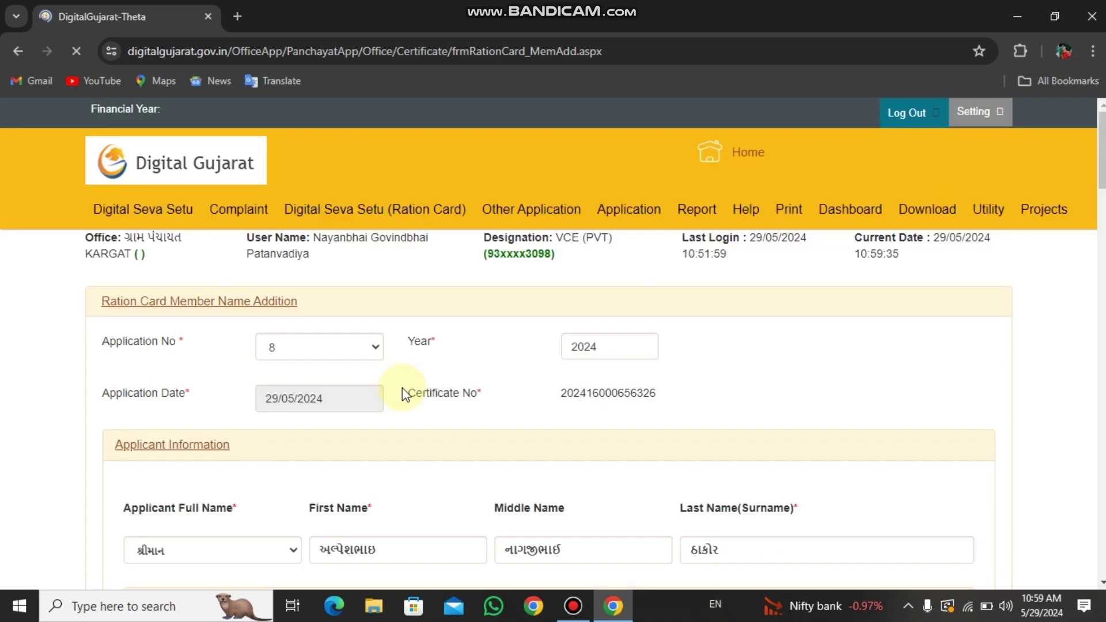
scroll(401, 398, down, 5)
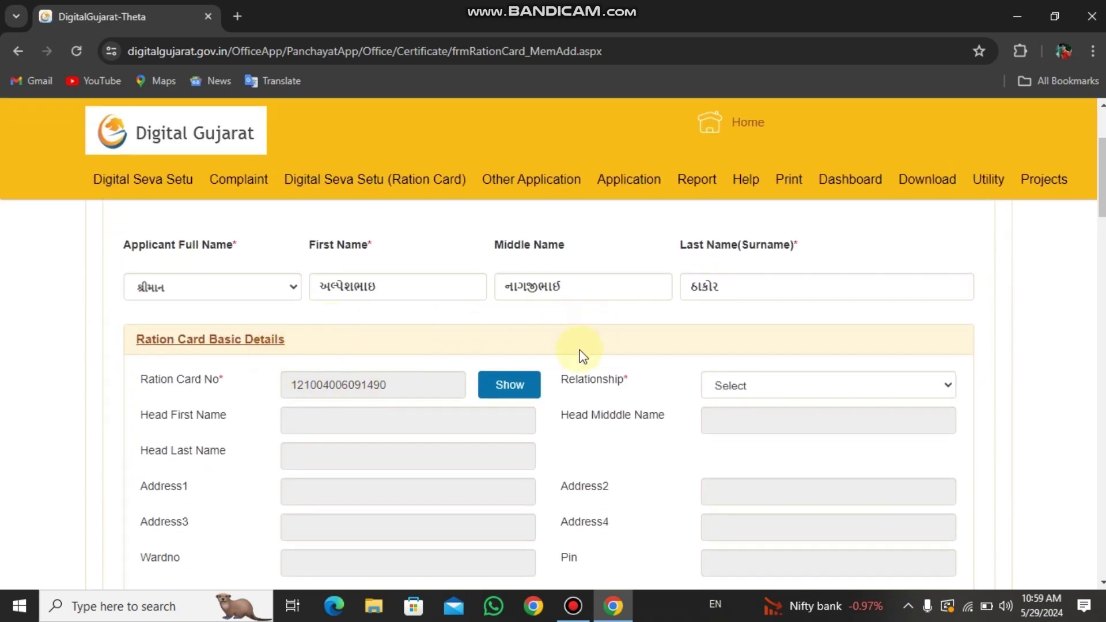
scroll(386, 407, down, 1)
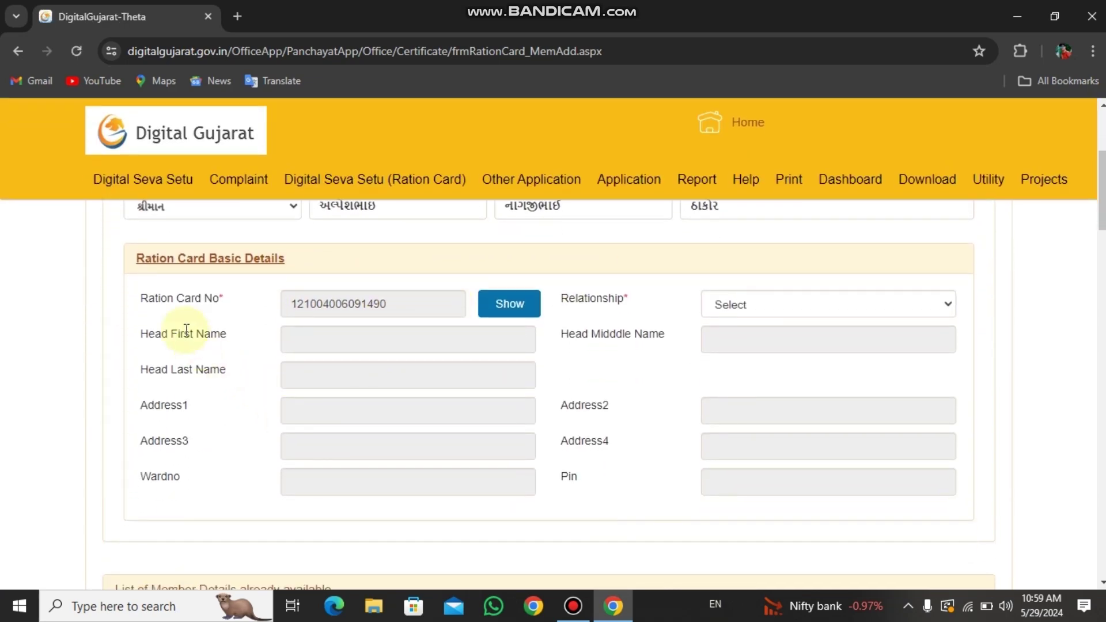
click(512, 323)
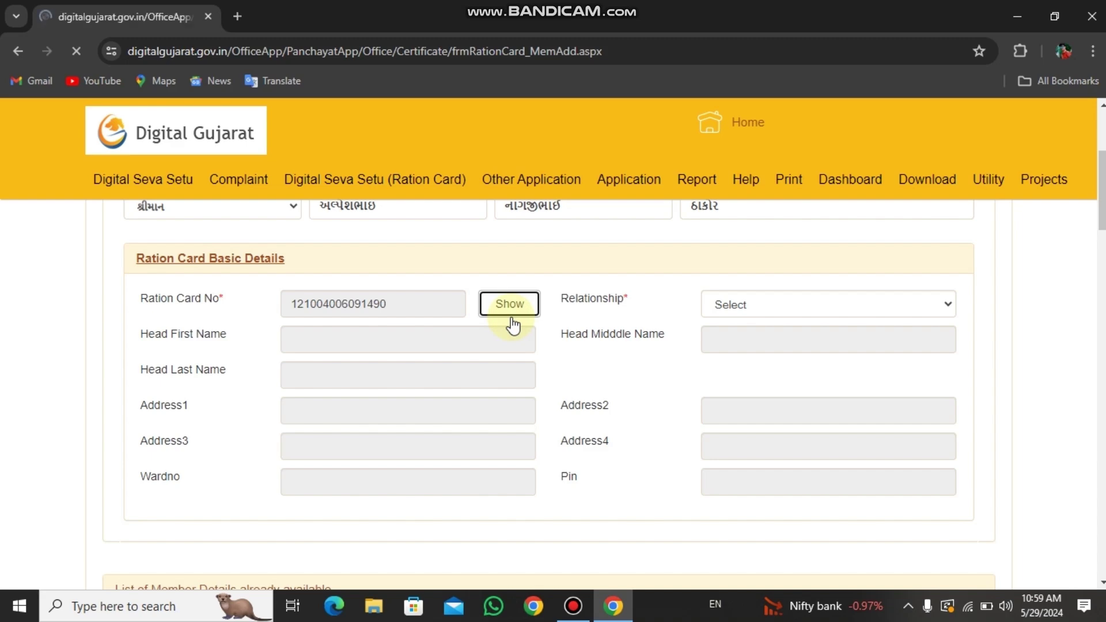
Set the relationship in the ration card basic details to પોતે
scroll(679, 307, down, 2)
scroll(756, 223, up, 2)
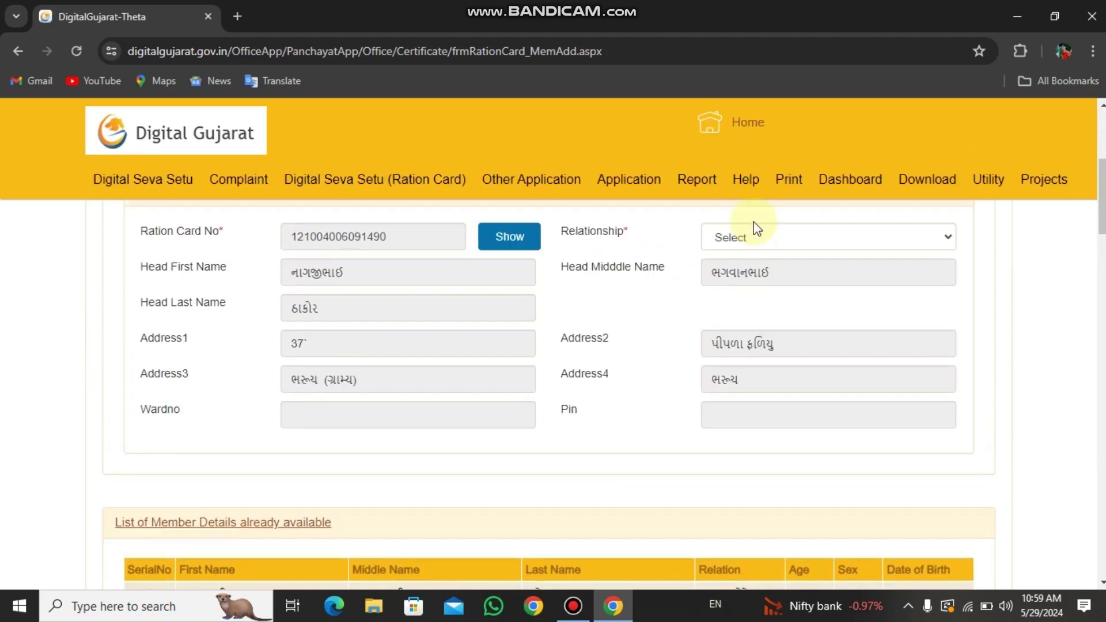
click(761, 301)
click(743, 23)
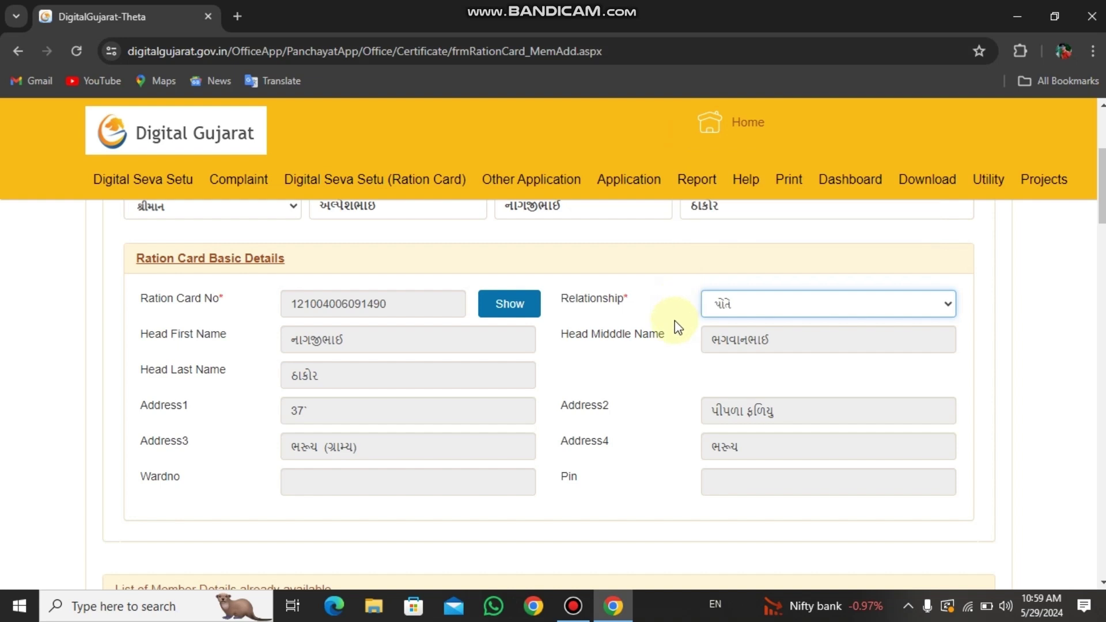
Set the new member's serial number to 6 and activate the member's own-name field in Gujarati
scroll(674, 321, down, 6)
scroll(358, 400, down, 5)
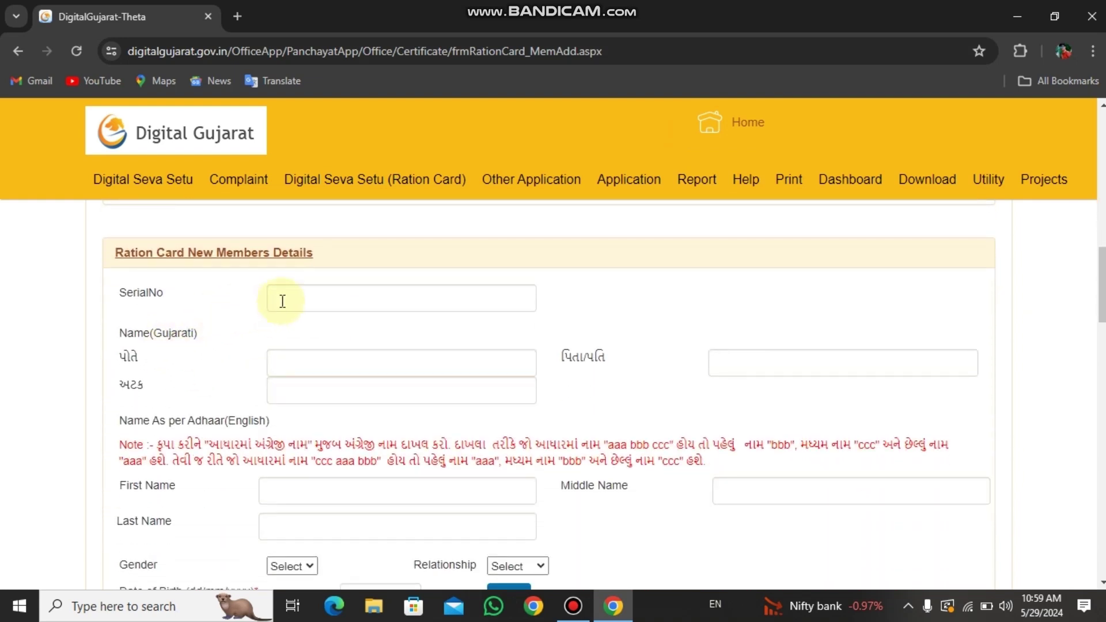
scroll(282, 302, up, 3)
scroll(284, 314, down, 1)
click(309, 375)
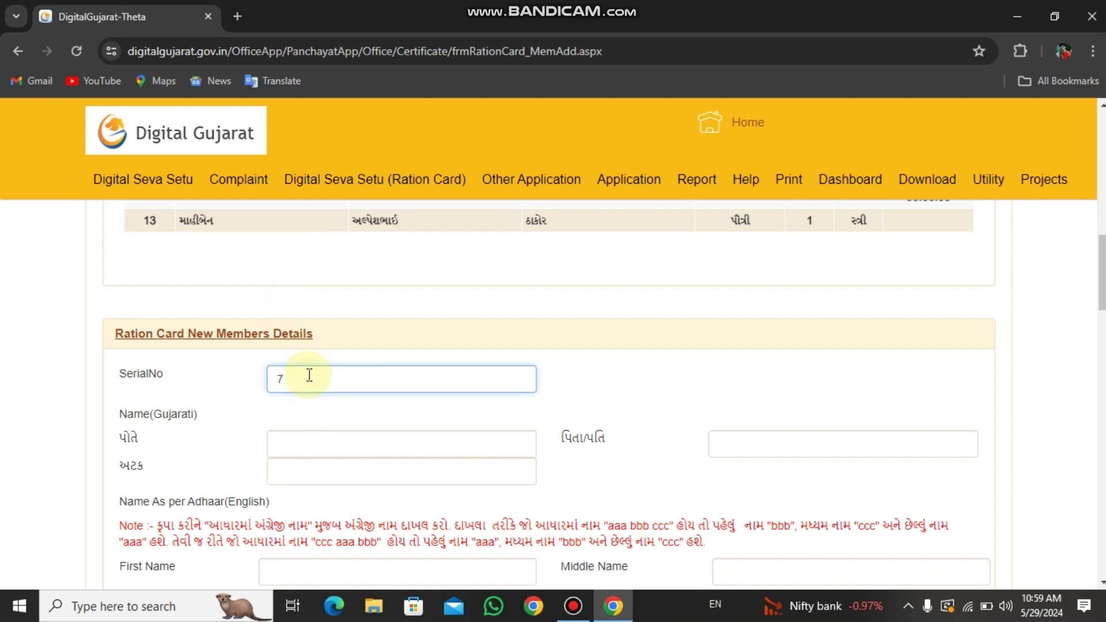
key(BackSpace)
text(6)
scroll(300, 334, down, 3)
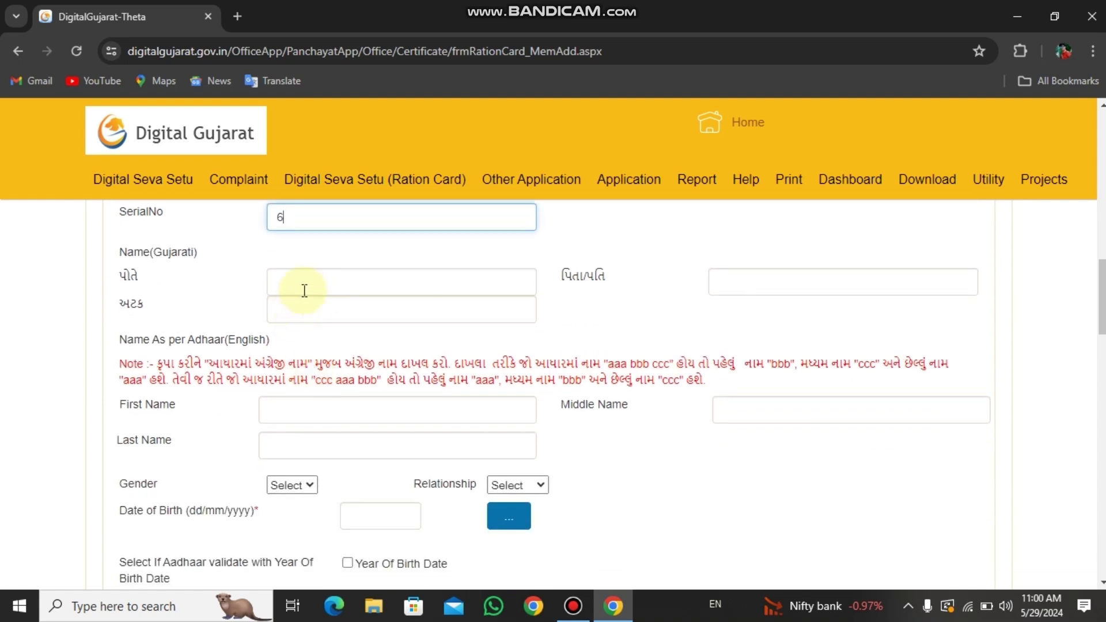
click(305, 291)
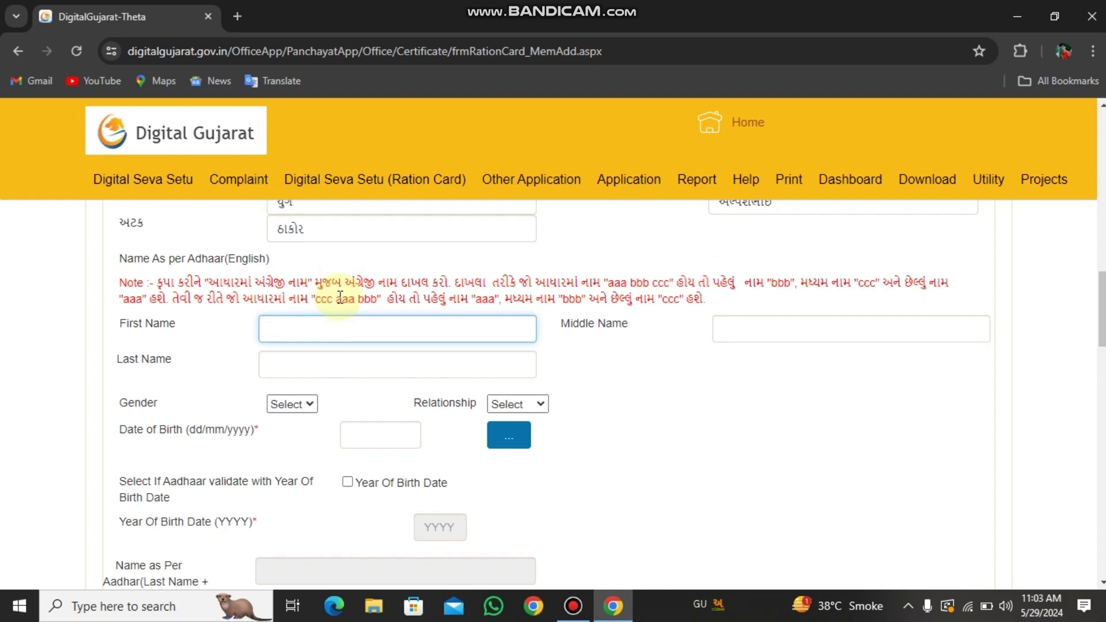
text(yu)
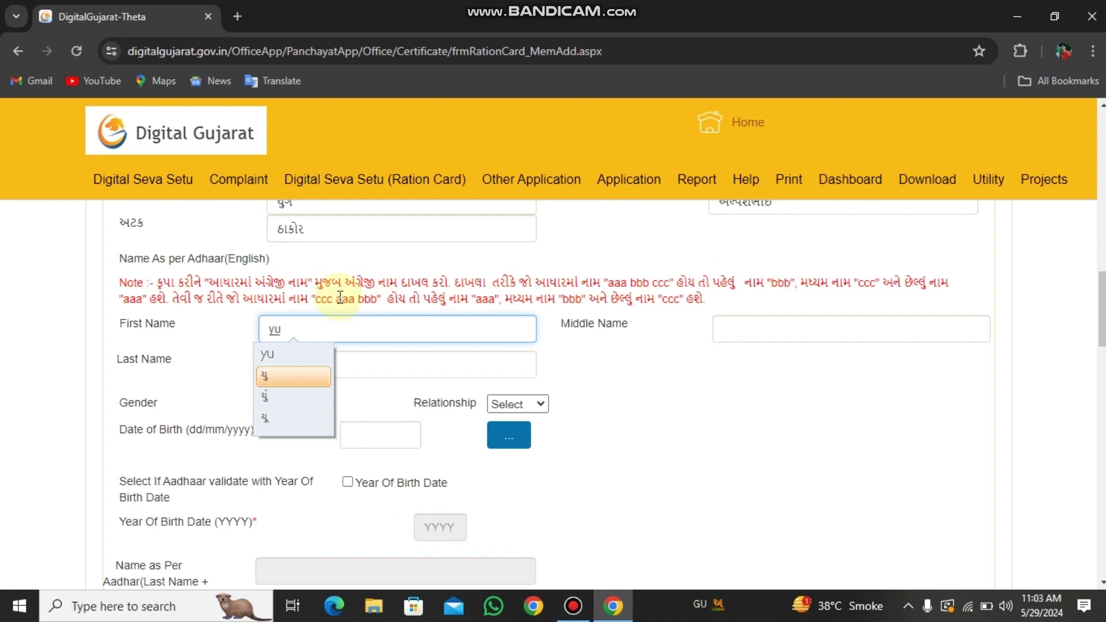
key(BackSpace)
key(BackSpace)
Switch the input language to English (United States) for the new member's name as per Aadhaar
key(super+space)
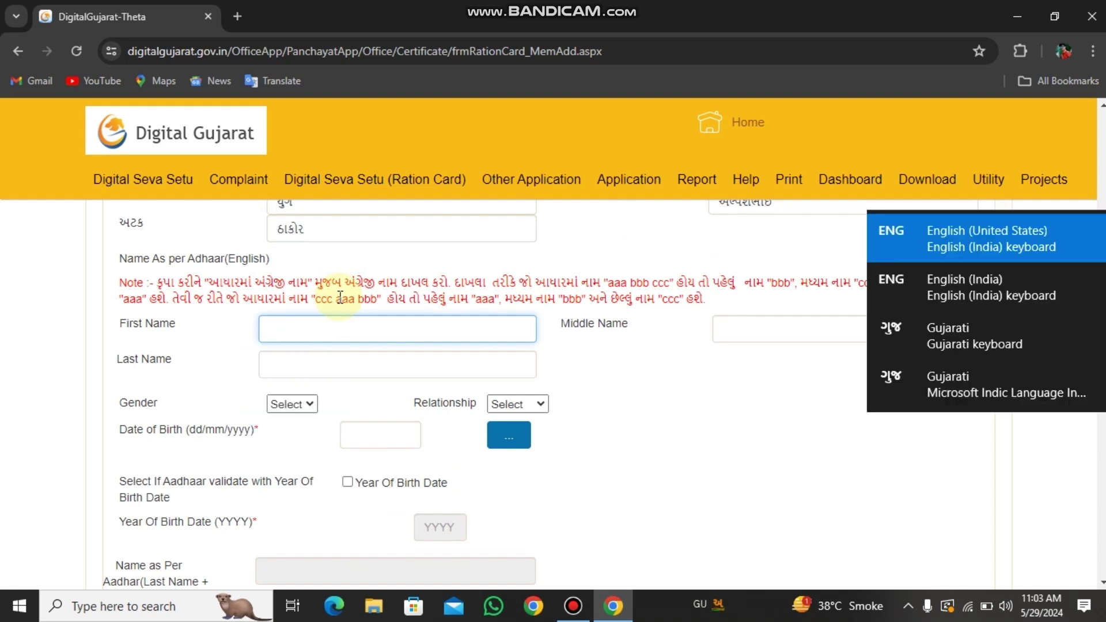
click(898, 244)
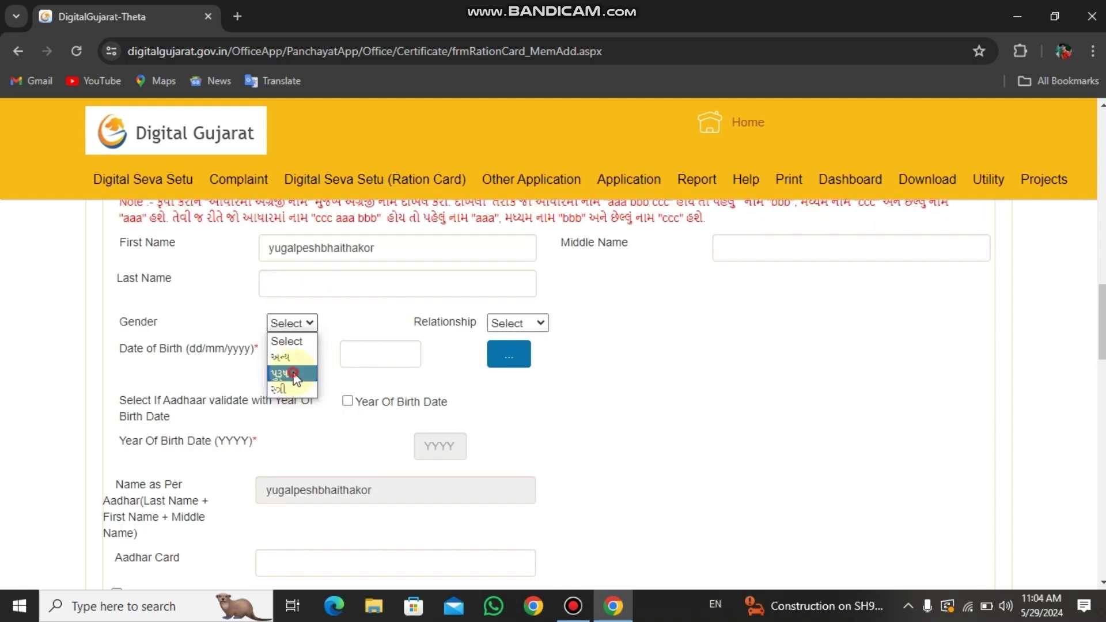
Set the new member's gender to પુરૂષ and their relationship to પૌત્ર
click(282, 362)
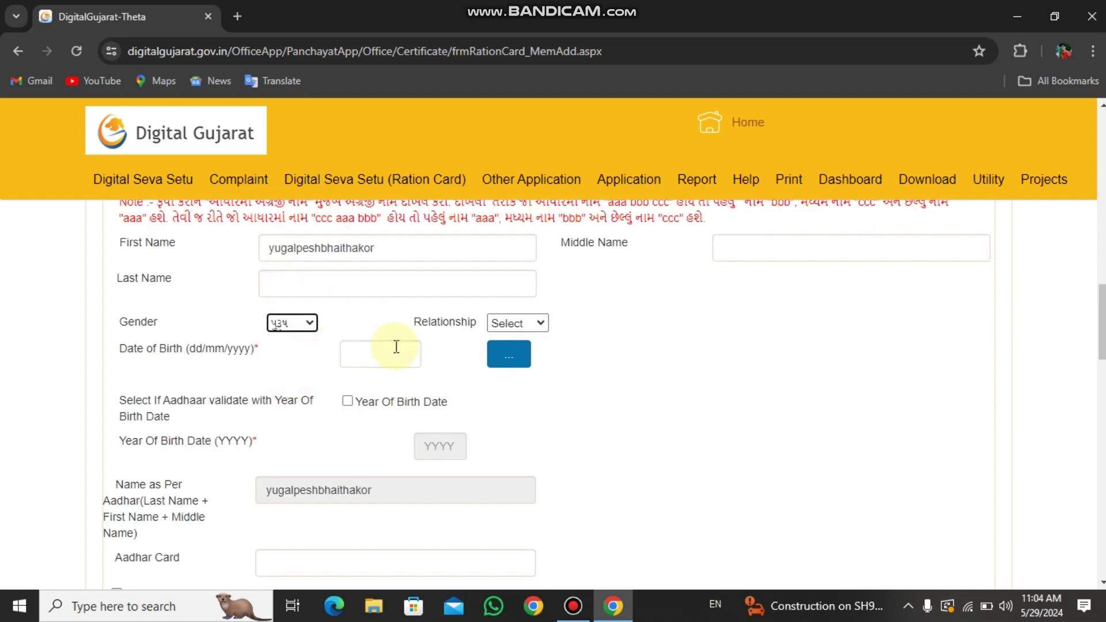
click(507, 326)
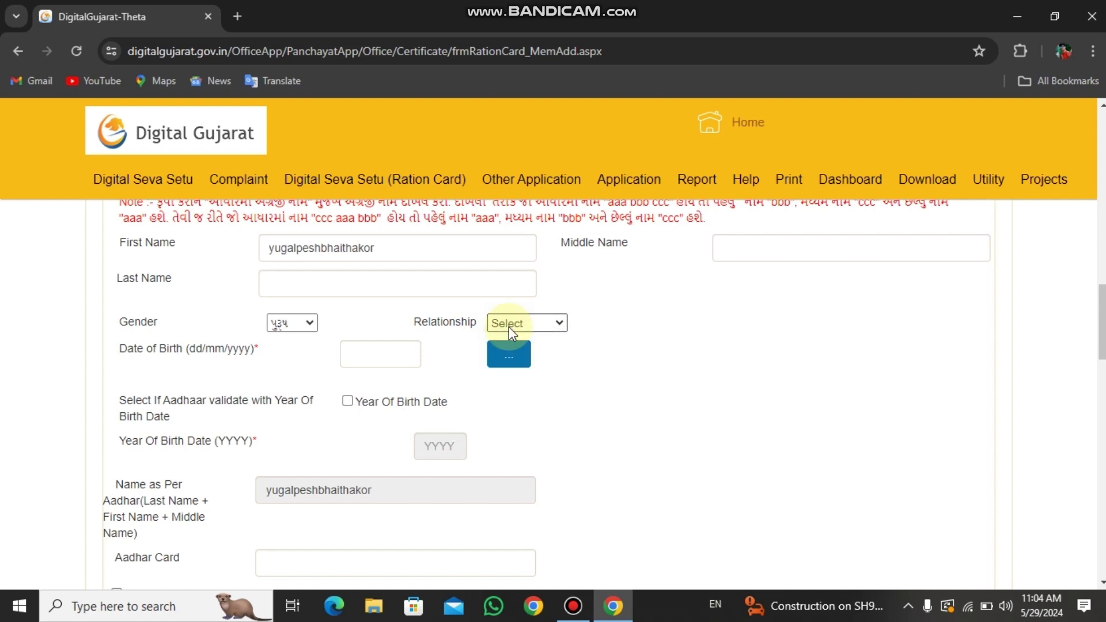
click(509, 324)
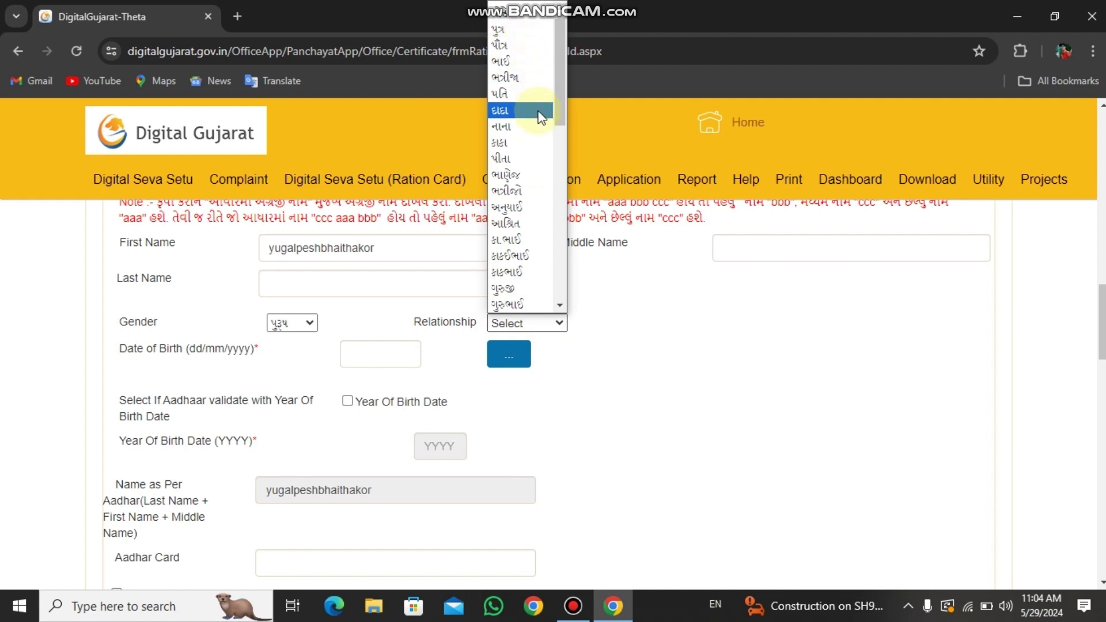
scroll(558, 80, up, 1)
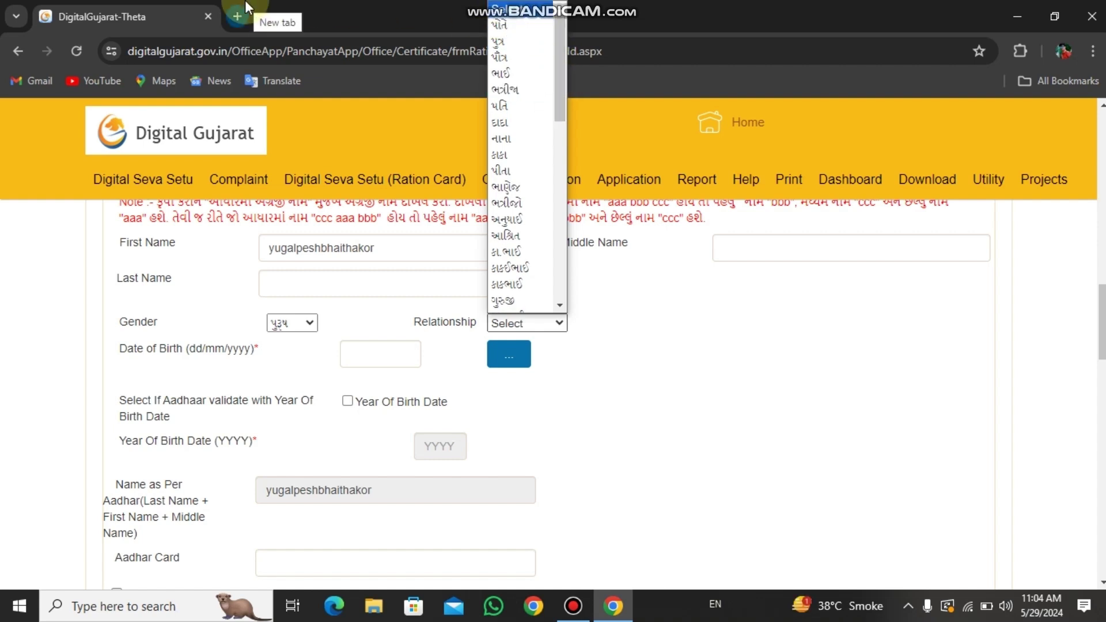
click(526, 57)
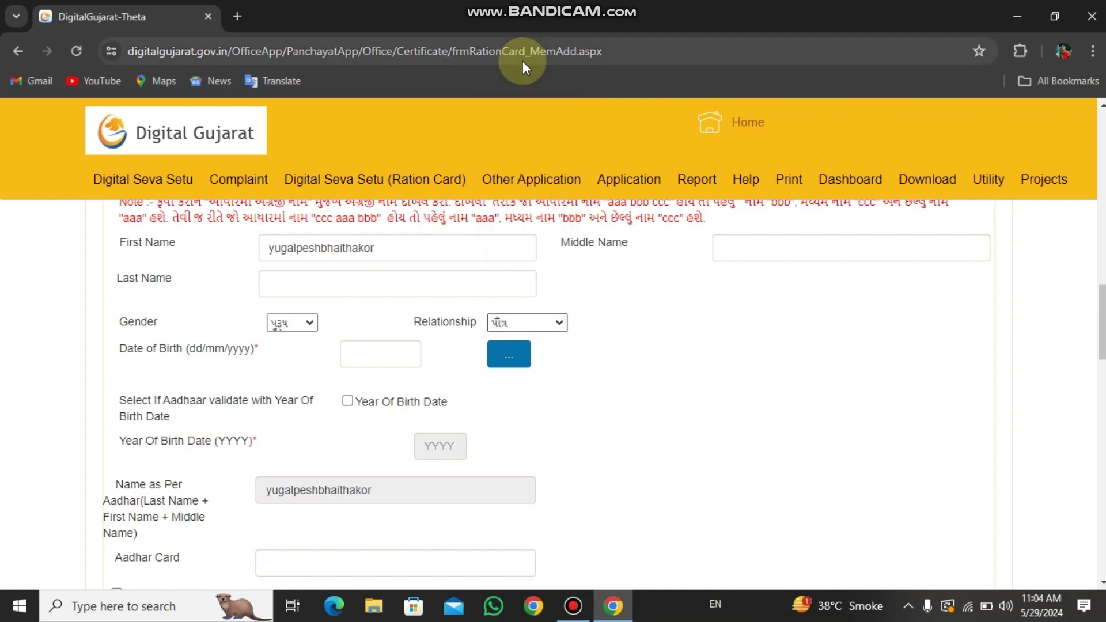
Choose the new member's date of birth from the calendar
mouse_move(531, 173)
scroll(705, 314, down, 3)
scroll(618, 265, down, 1)
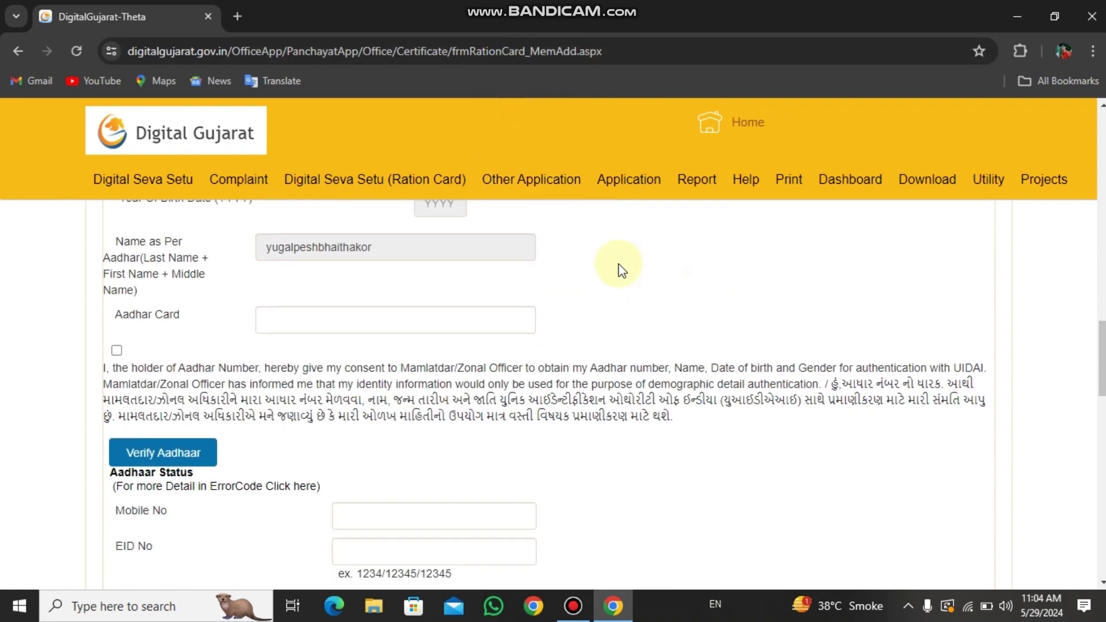
scroll(614, 248, up, 2)
scroll(579, 242, down, 1)
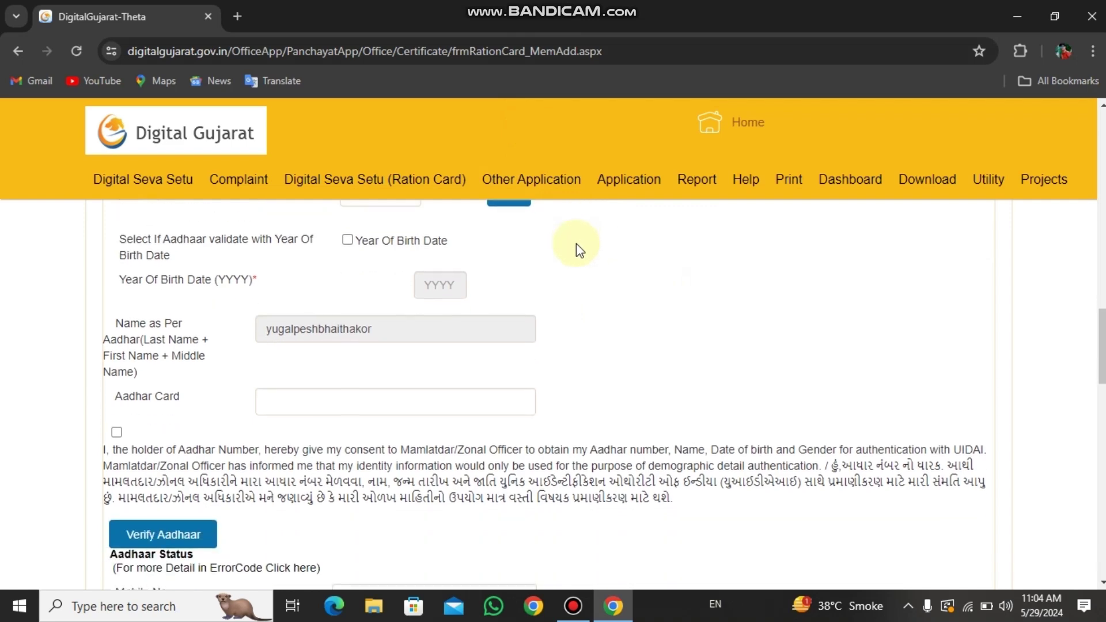
scroll(591, 236, up, 6)
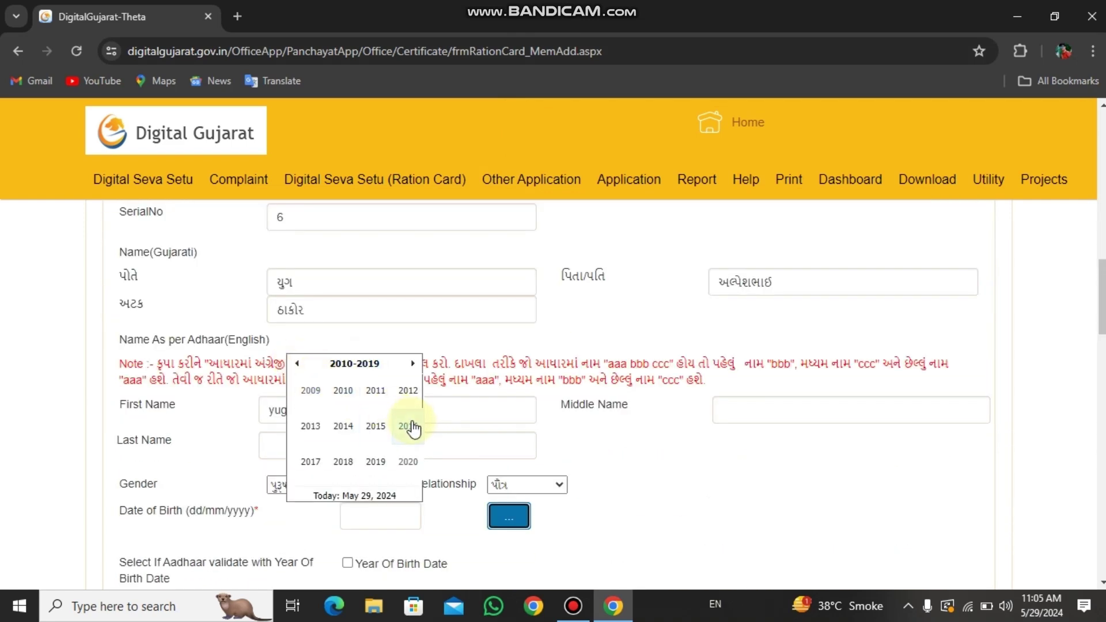
click(312, 460)
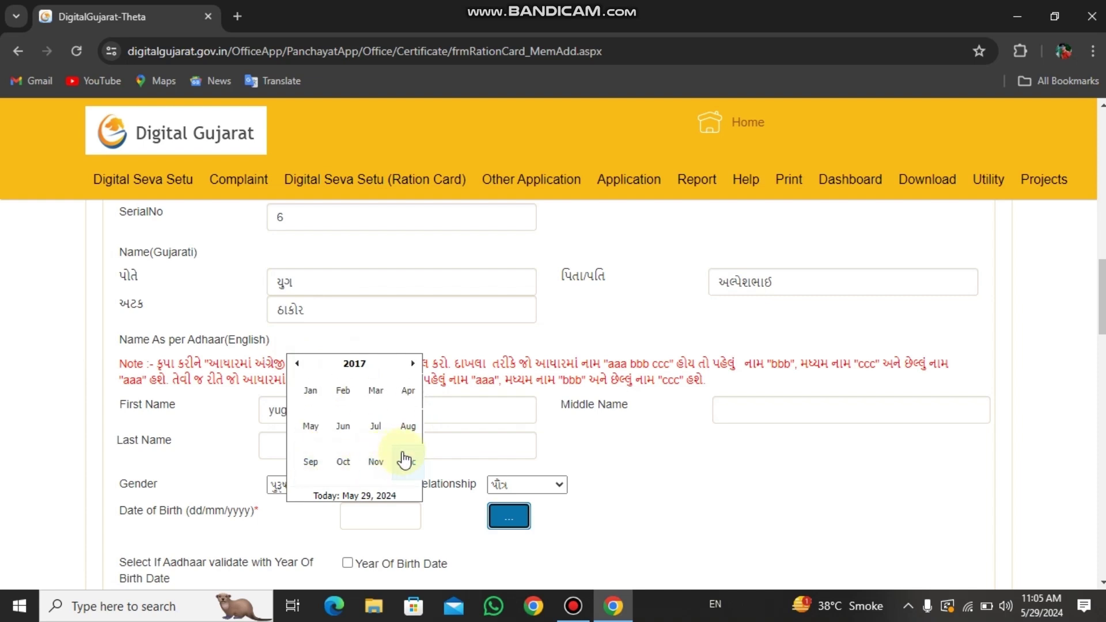
click(405, 432)
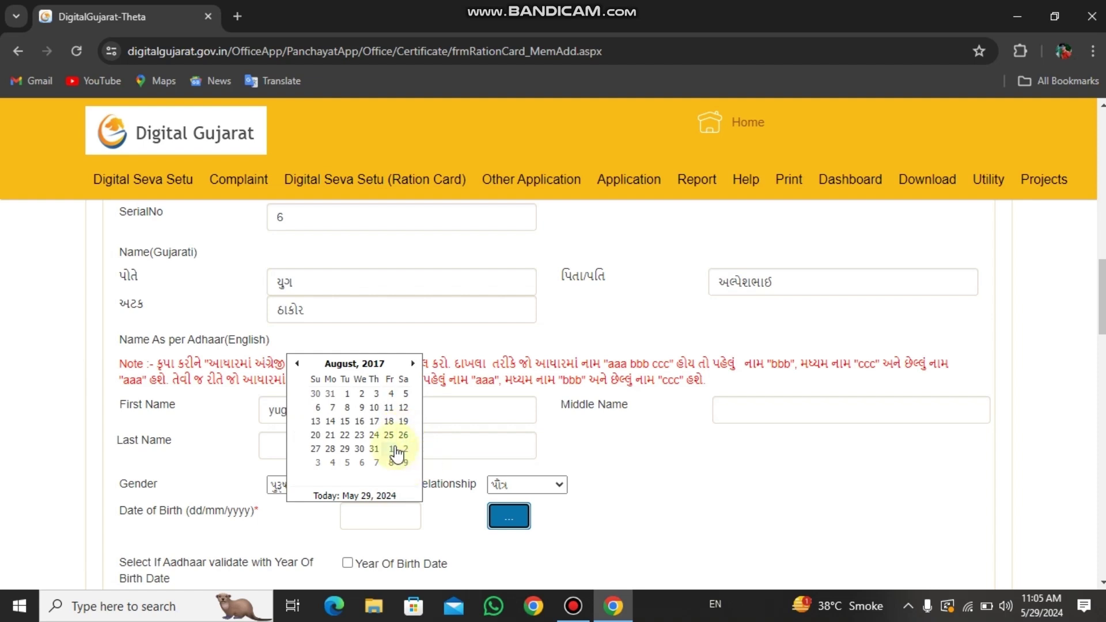
click(362, 449)
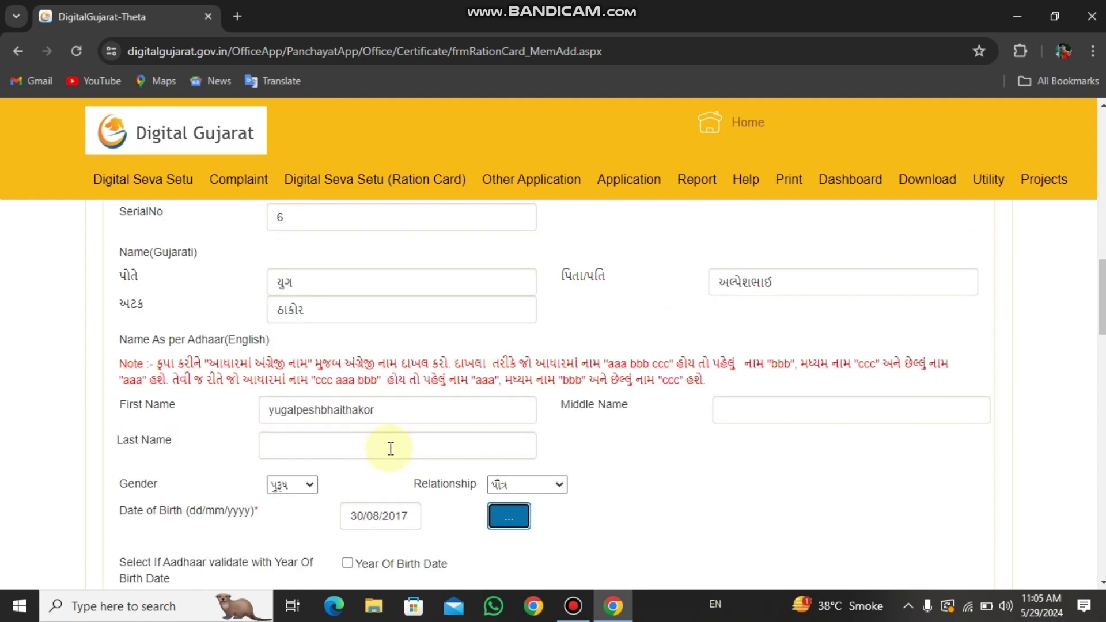
Enable Aadhaar validation with the year of birth and enter the member's Aadhaar card number
scroll(396, 457, down, 3)
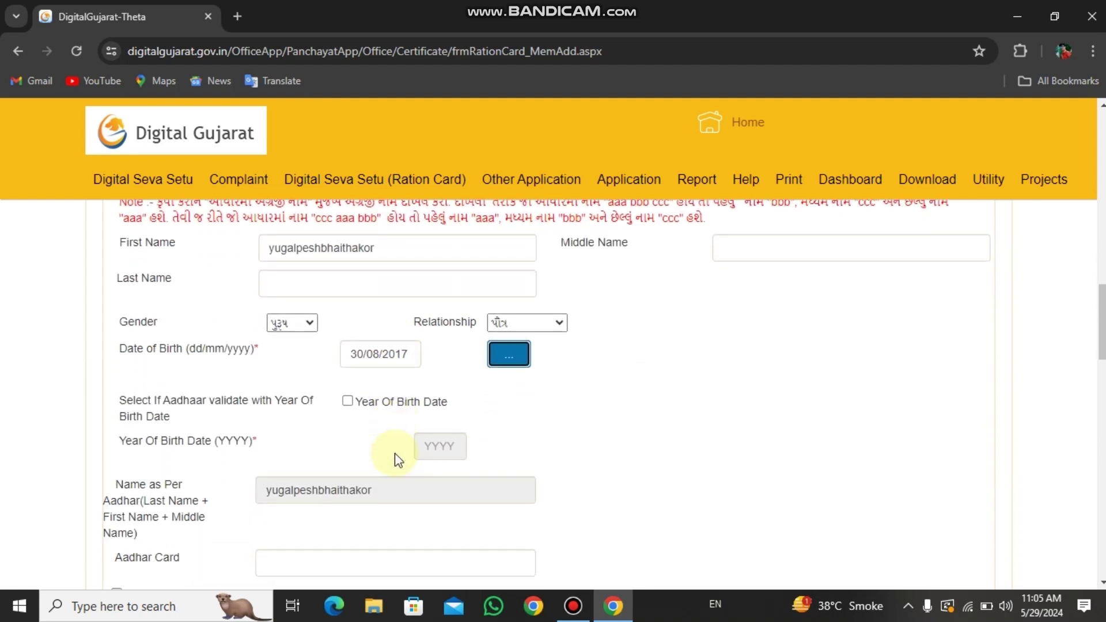
click(347, 401)
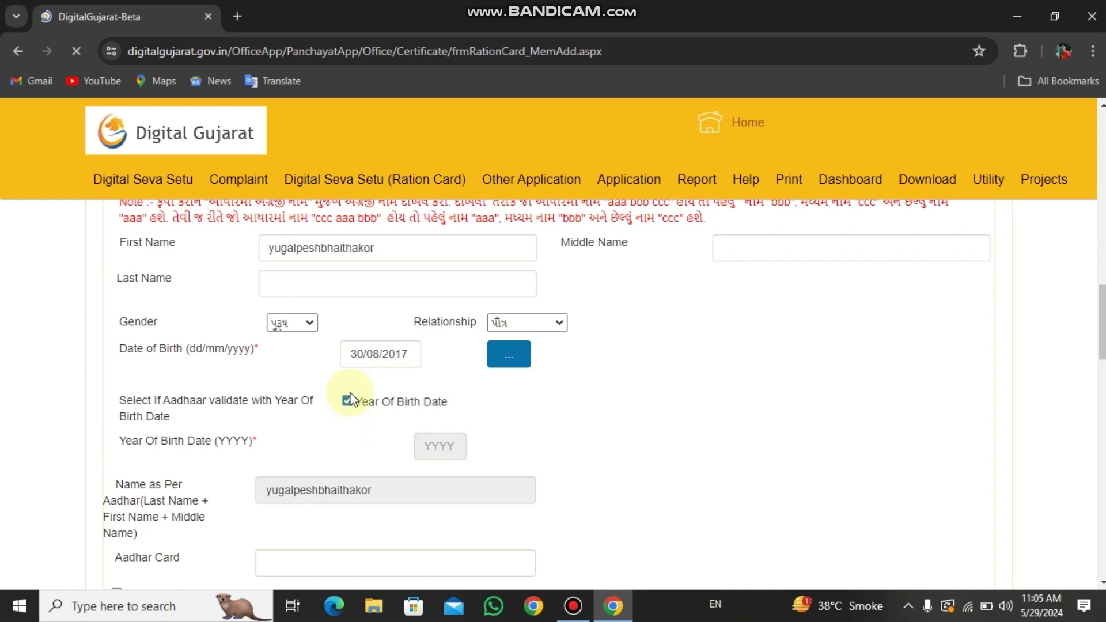
scroll(353, 400, down, 12)
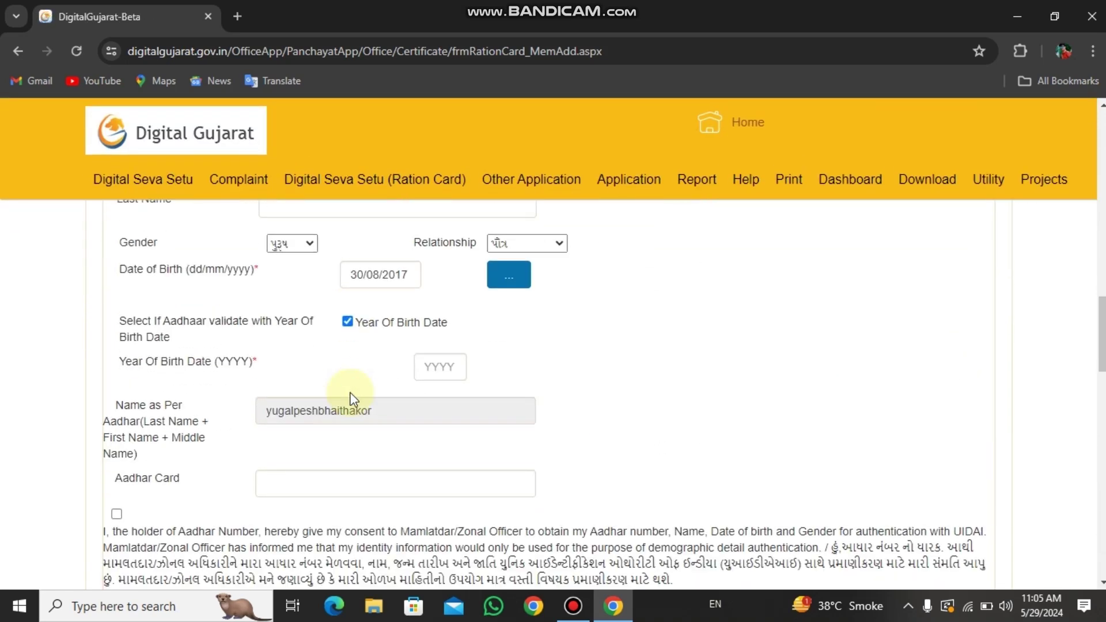
scroll(415, 360, up, 3)
click(424, 361)
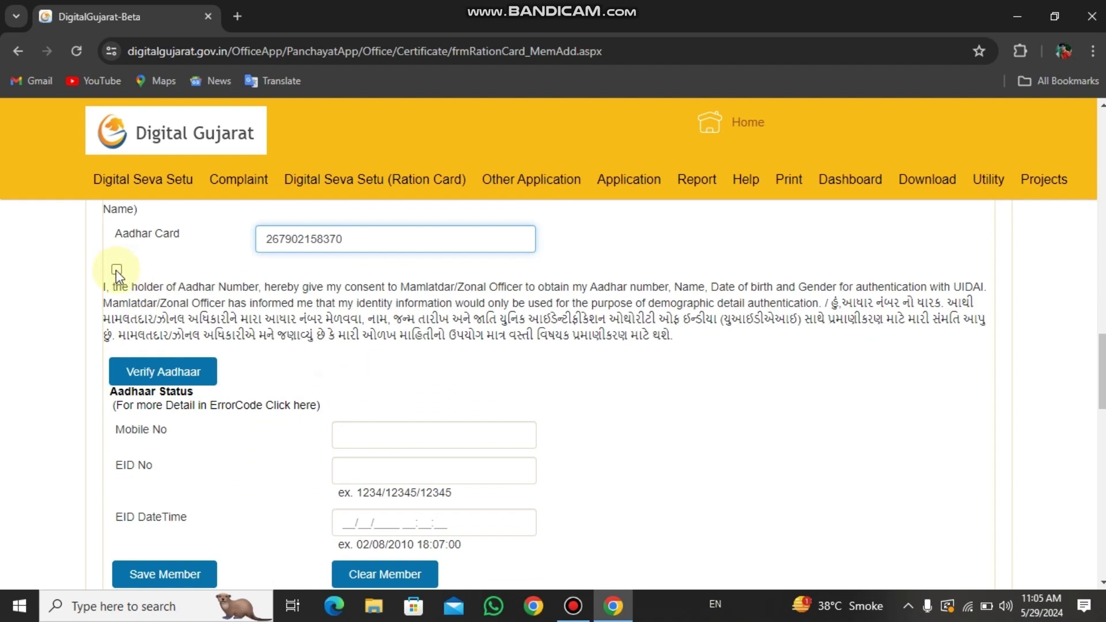
Accept the Aadhaar authentication consent and verify the new member's Aadhaar
click(116, 269)
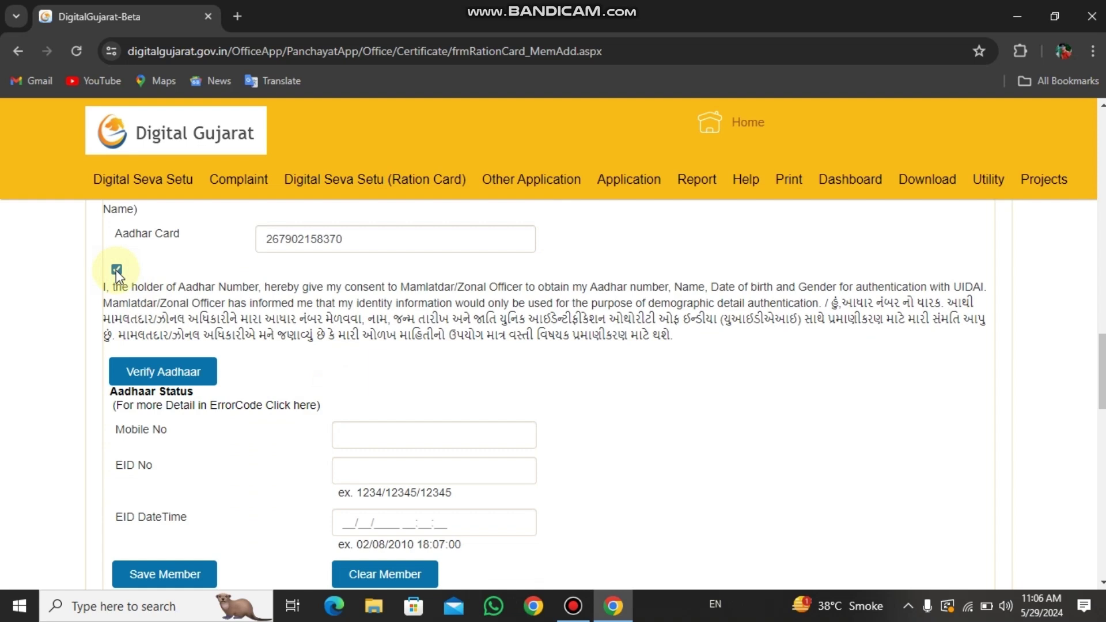
click(196, 380)
Review the form's proof attachment requirements, the photo upload section and the final save options
scroll(213, 392, down, 4)
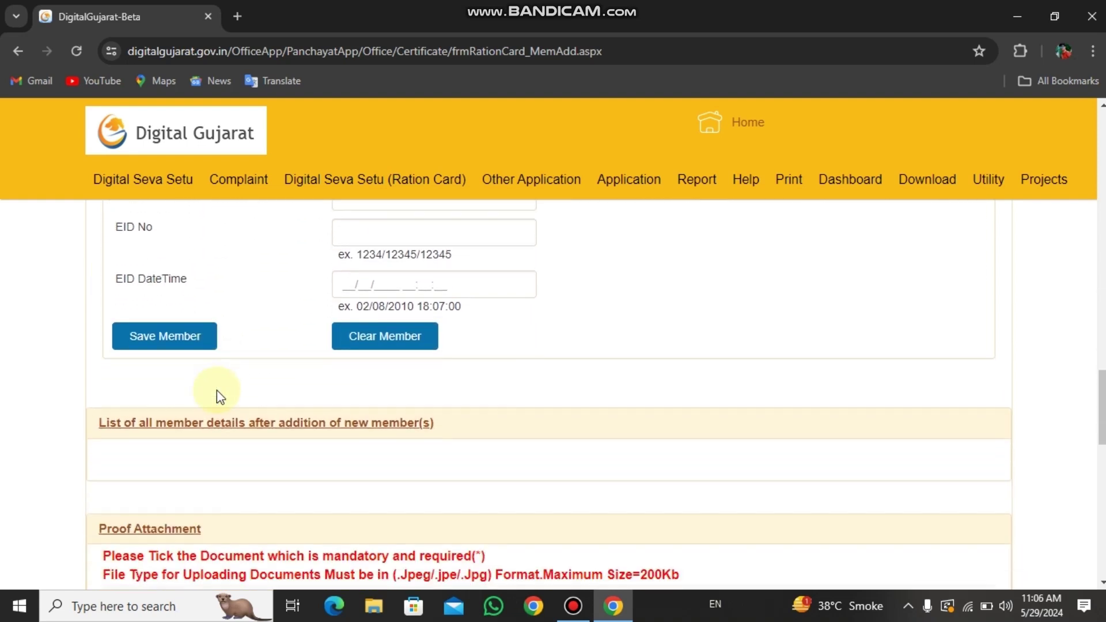
scroll(217, 393, down, 5)
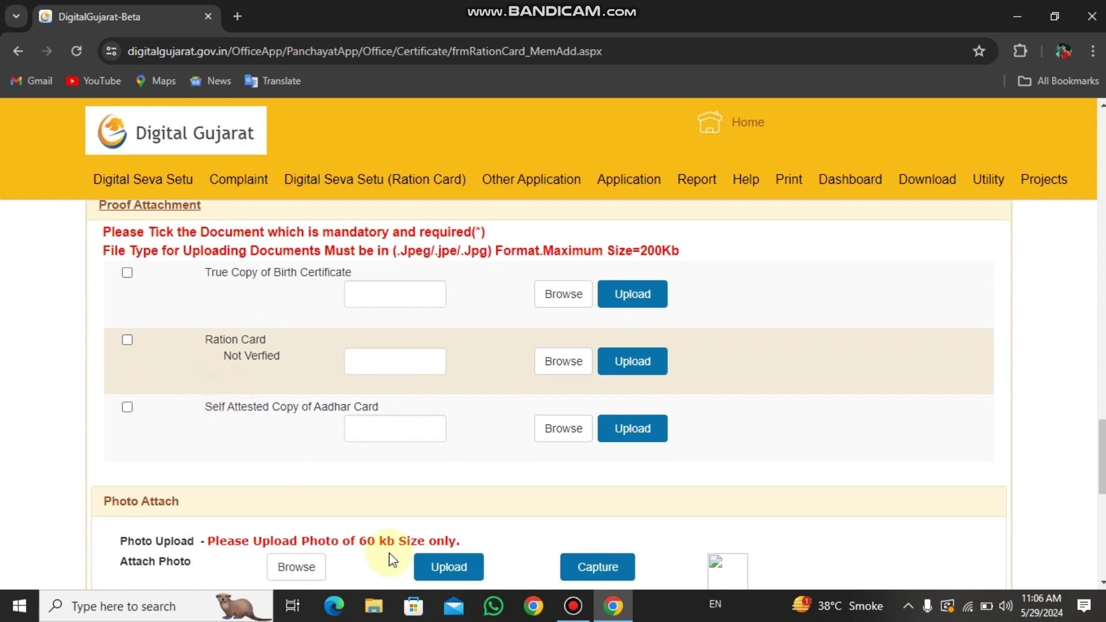
click(573, 606)
click(574, 606)
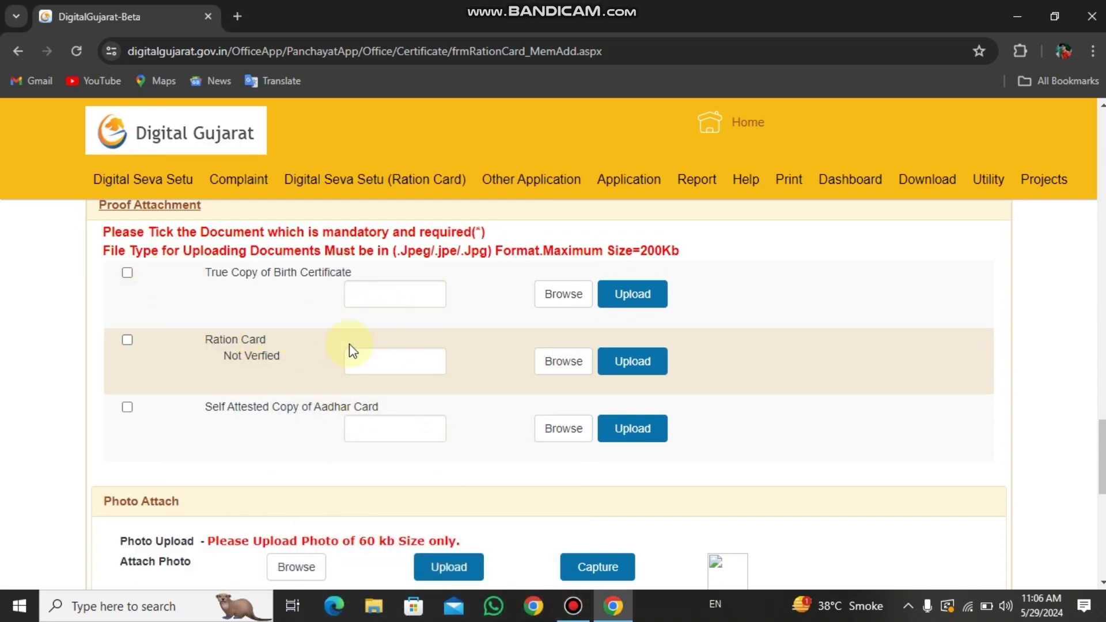
scroll(374, 477, down, 2)
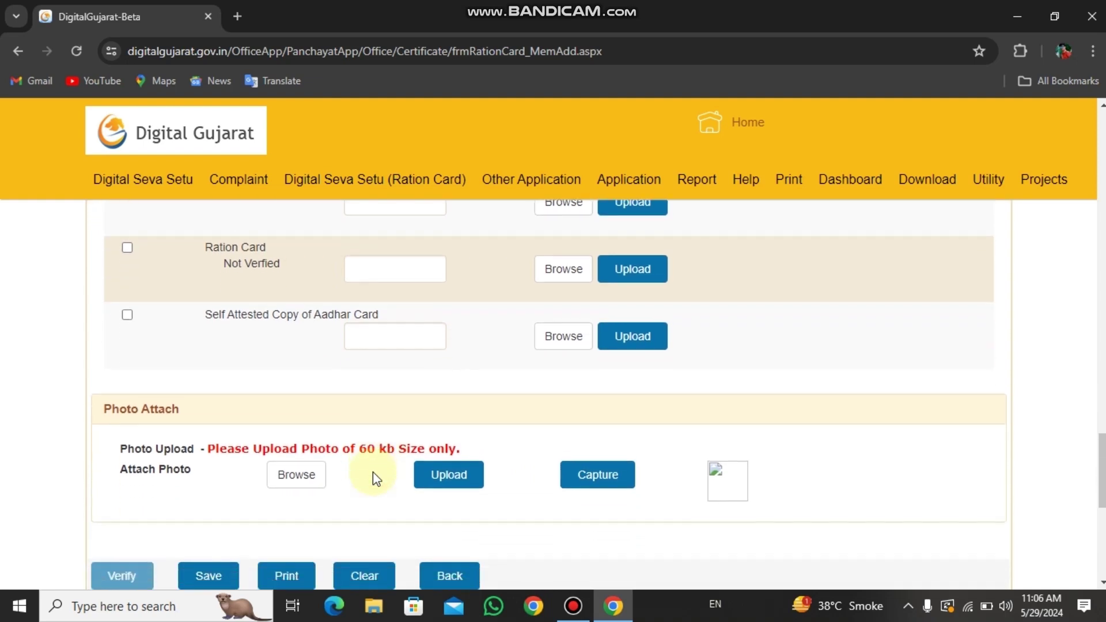
scroll(372, 472, down, 1)
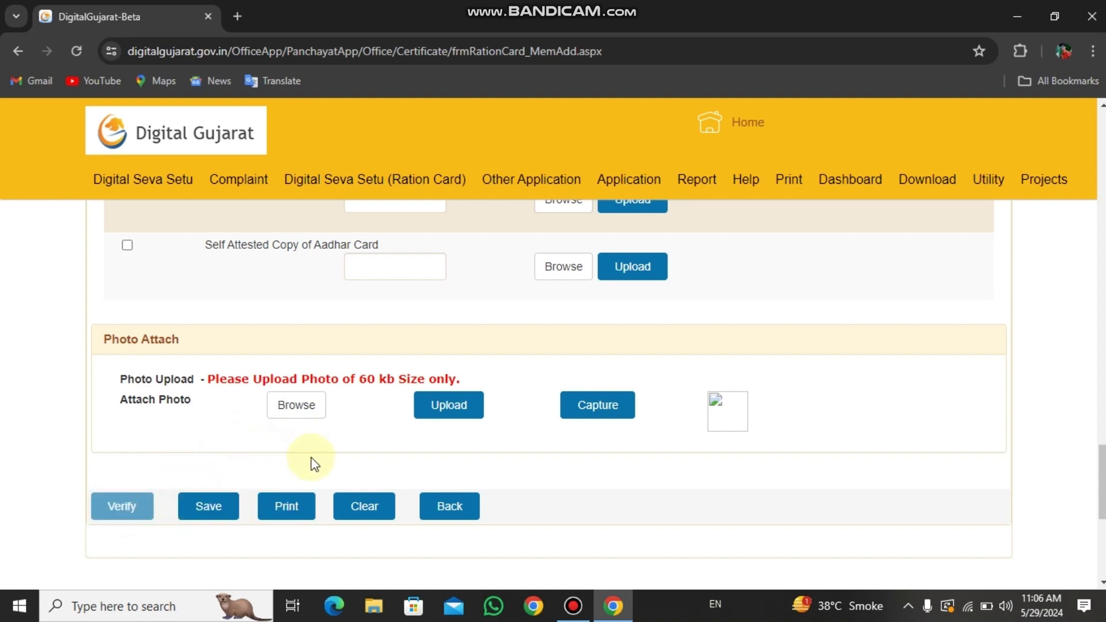
scroll(311, 458, up, 5)
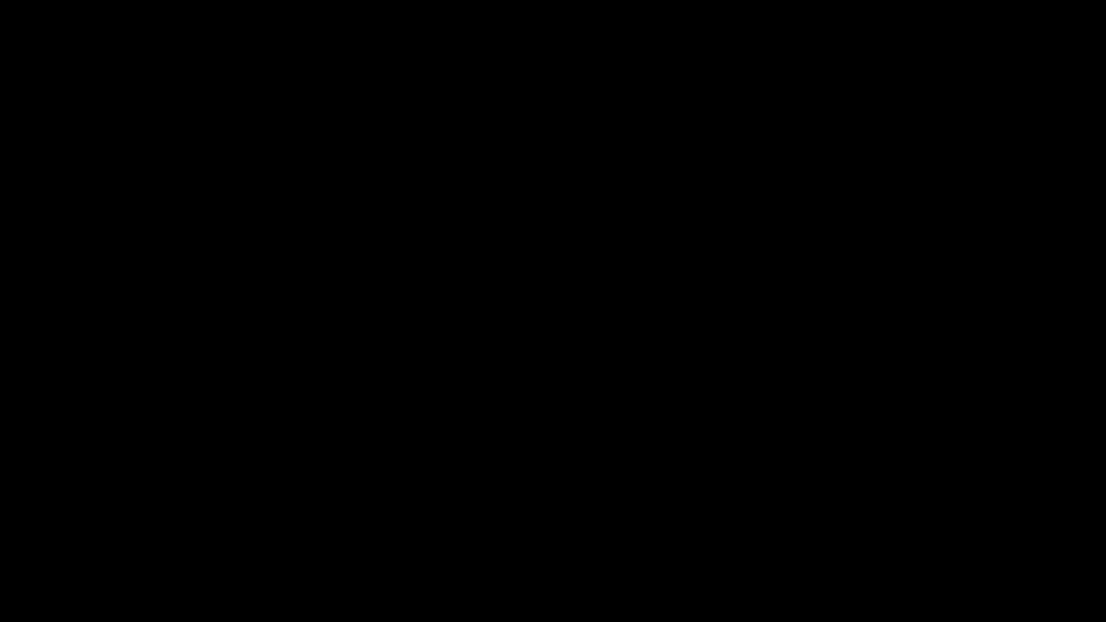